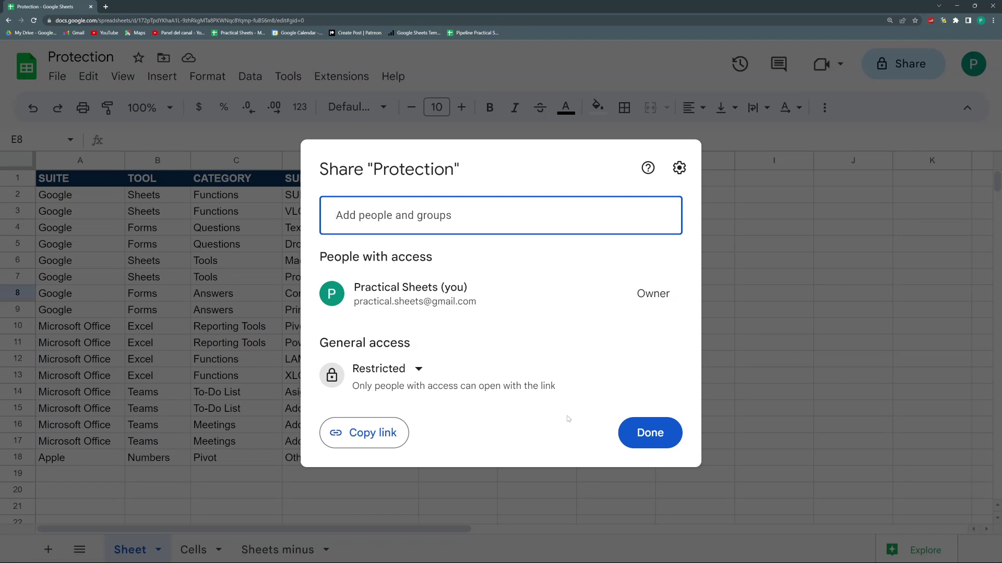
Close and reopen the sharing dialog, then add the other account's address as a recipient.
click(663, 433)
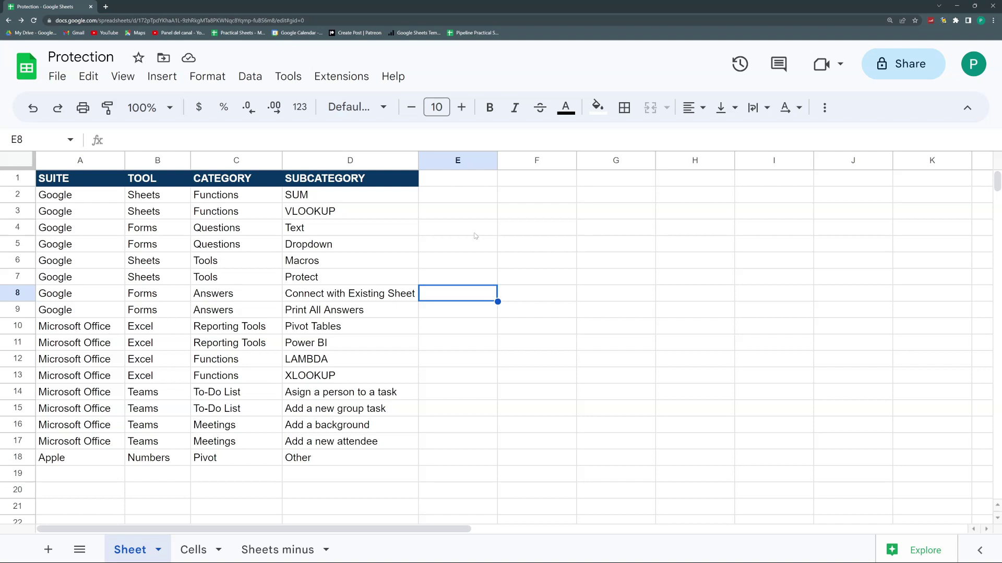
click(902, 75)
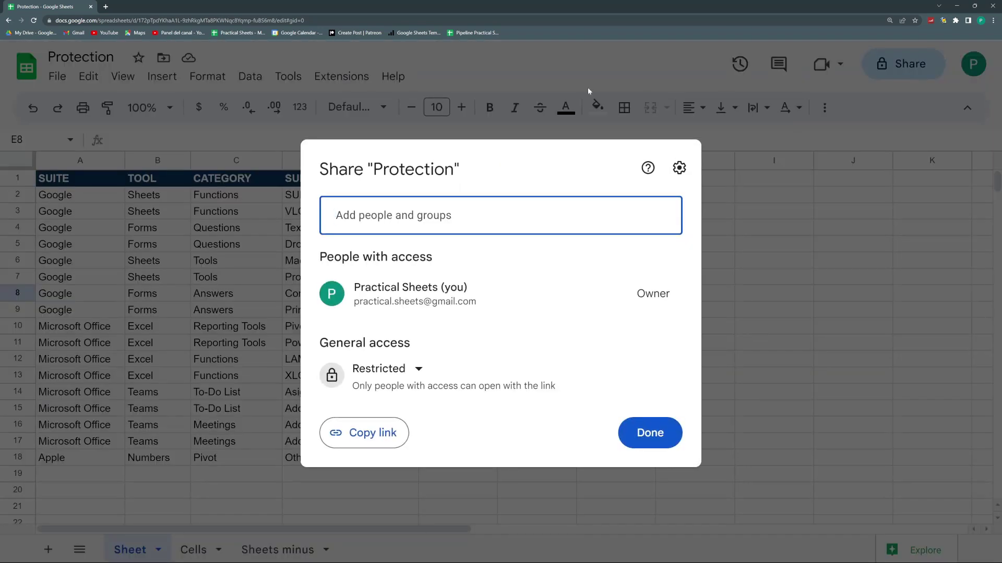
click(511, 210)
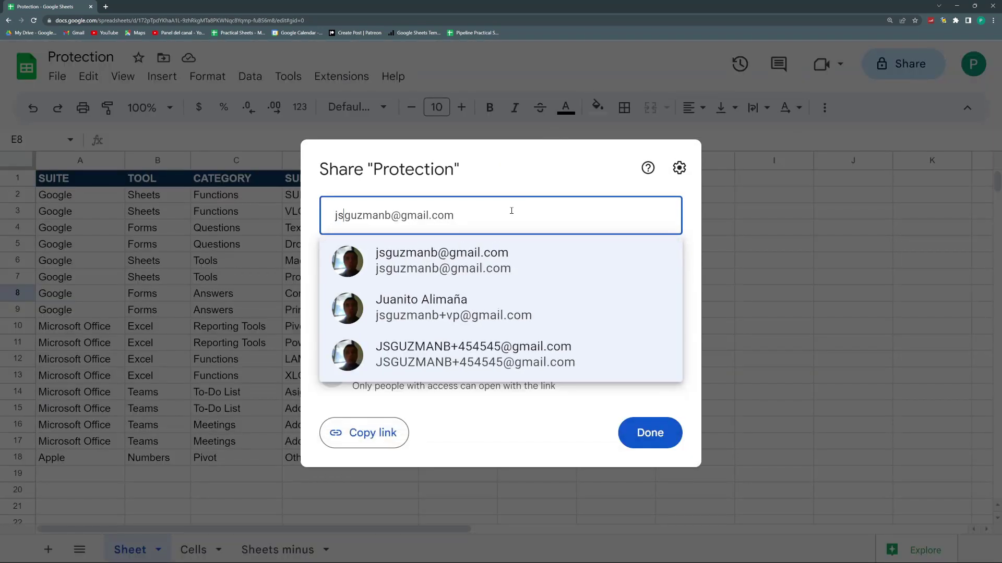
key(Return)
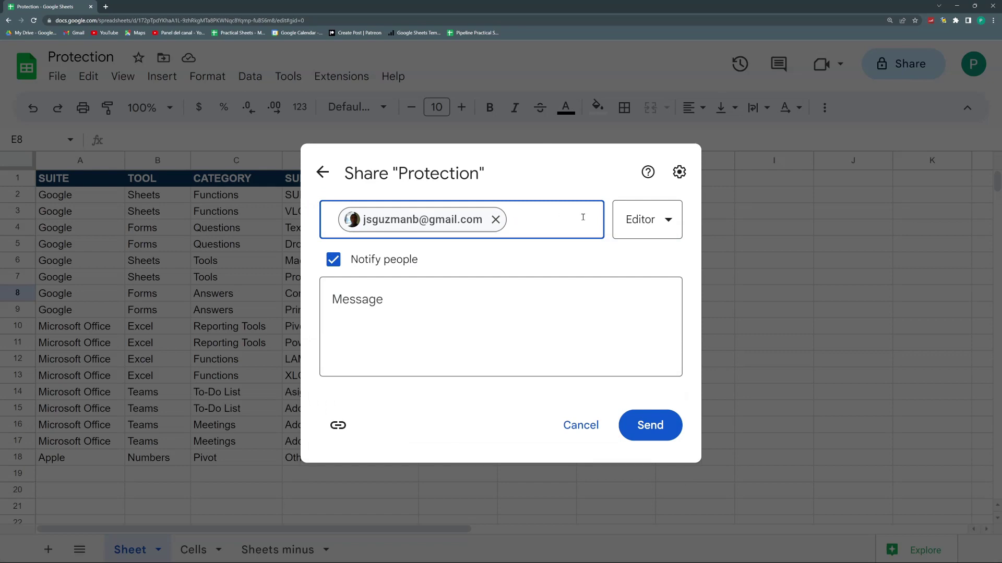
Give the recipient Viewer access and send the share invitation.
click(633, 225)
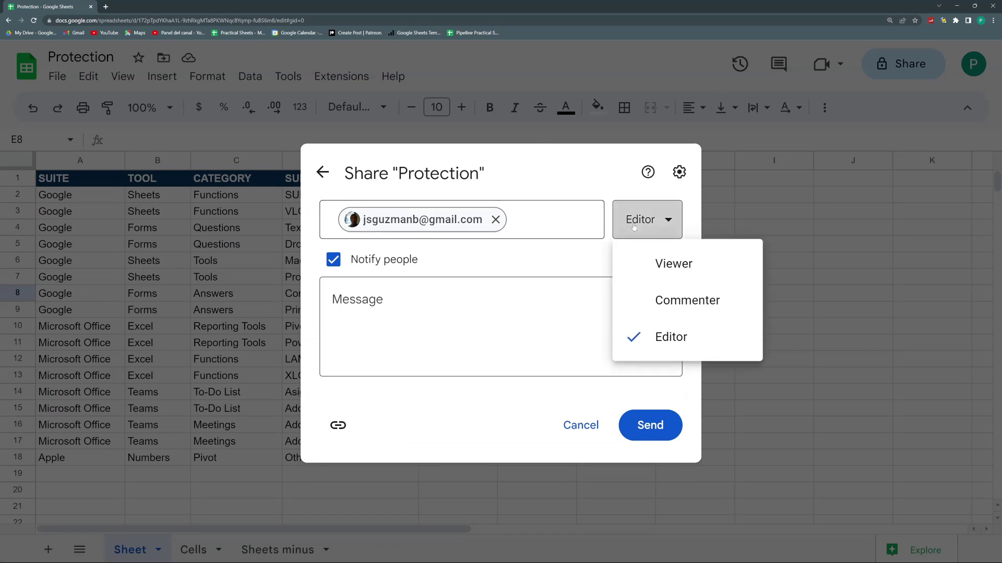
click(677, 269)
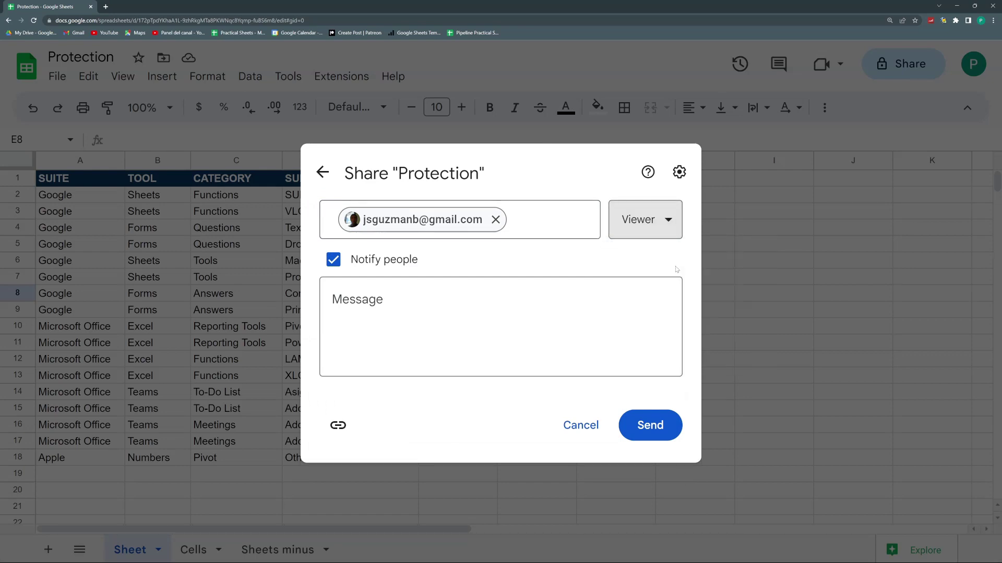
click(660, 427)
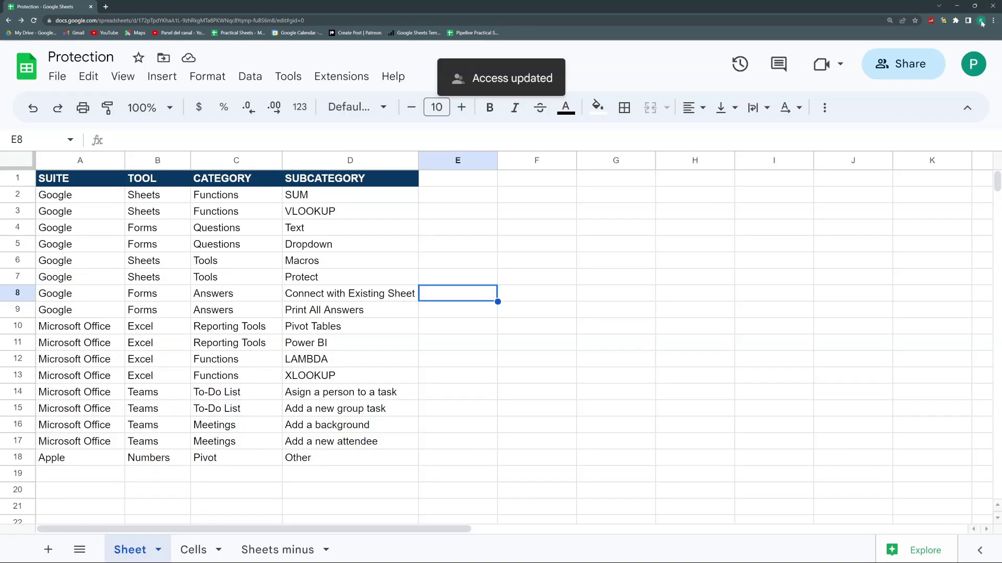
click(980, 21)
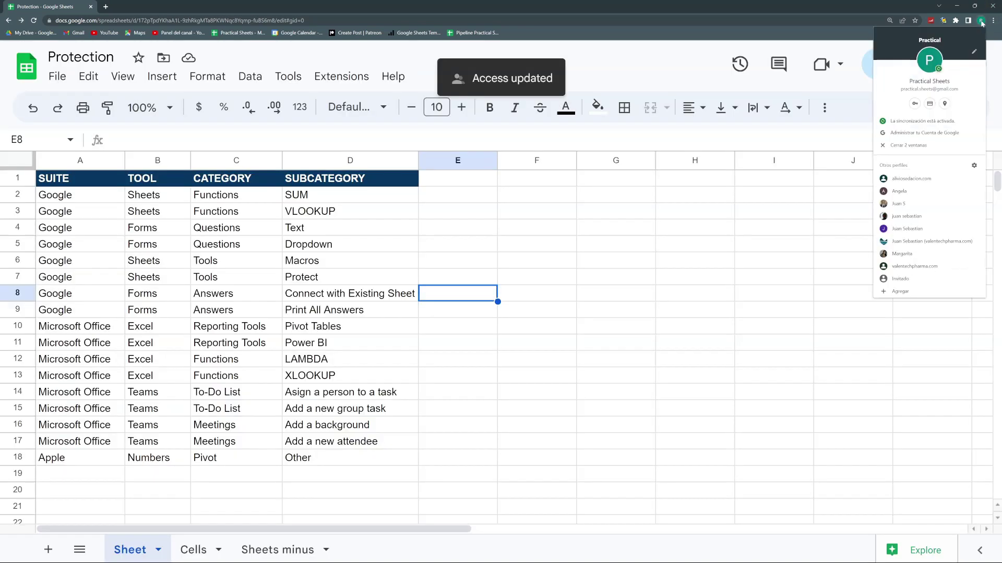
Under the other profile, dismiss the offline warning, read the view-only notice, and try selecting cells.
click(925, 216)
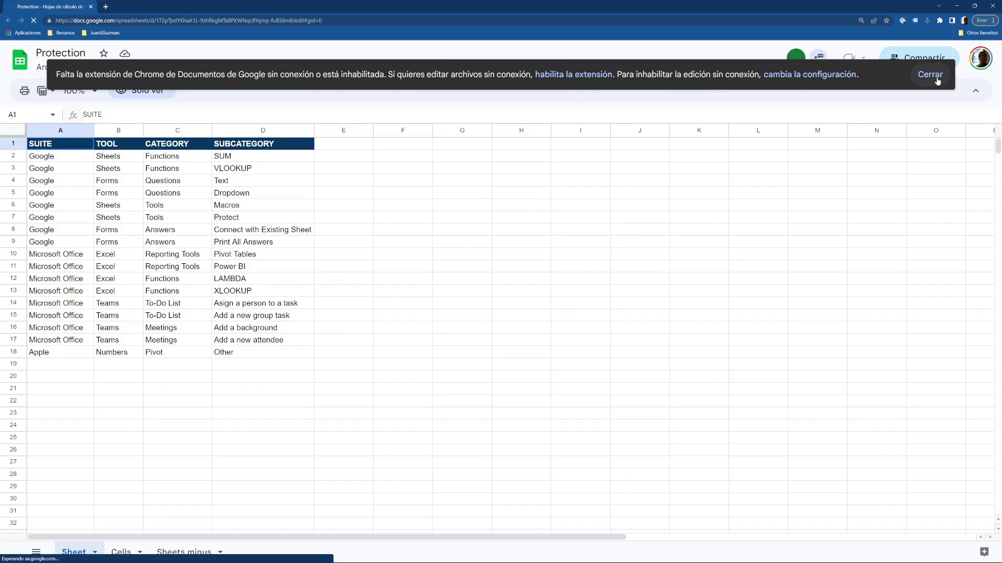
click(930, 74)
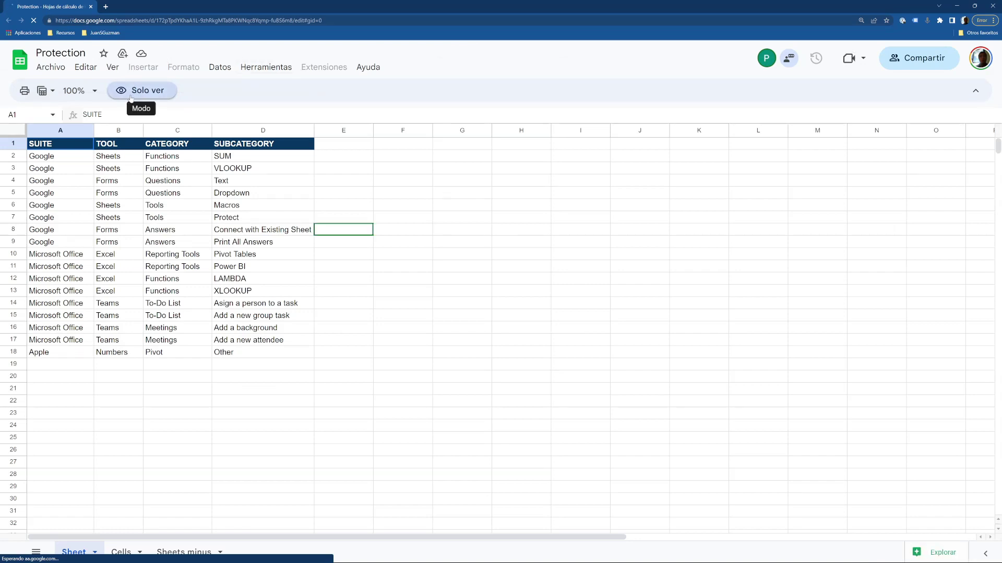
click(131, 94)
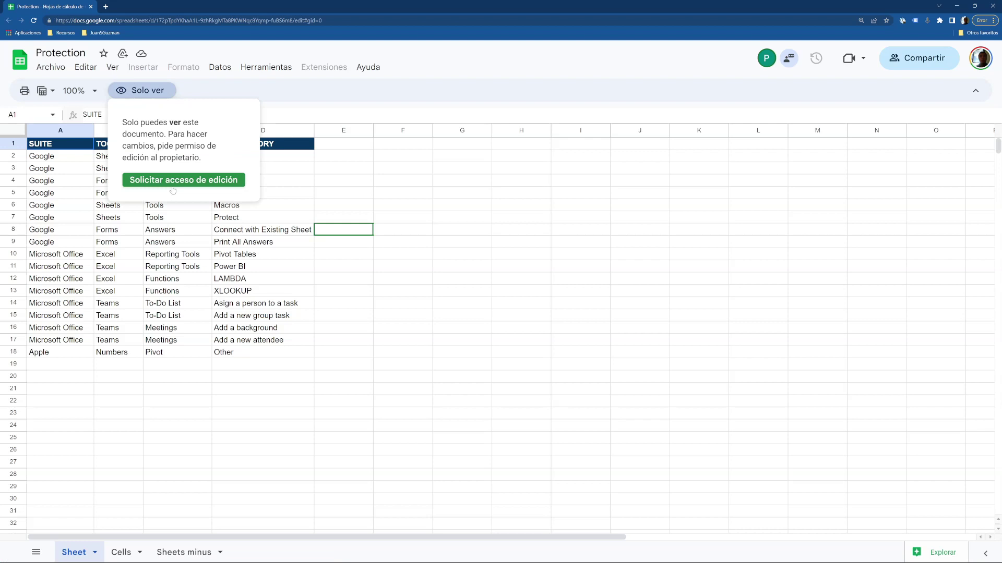
click(173, 282)
click(285, 290)
drag(176, 389, 176, 413)
Go to the Cells sheet and confirm its tab options are greyed out for the viewer.
click(138, 553)
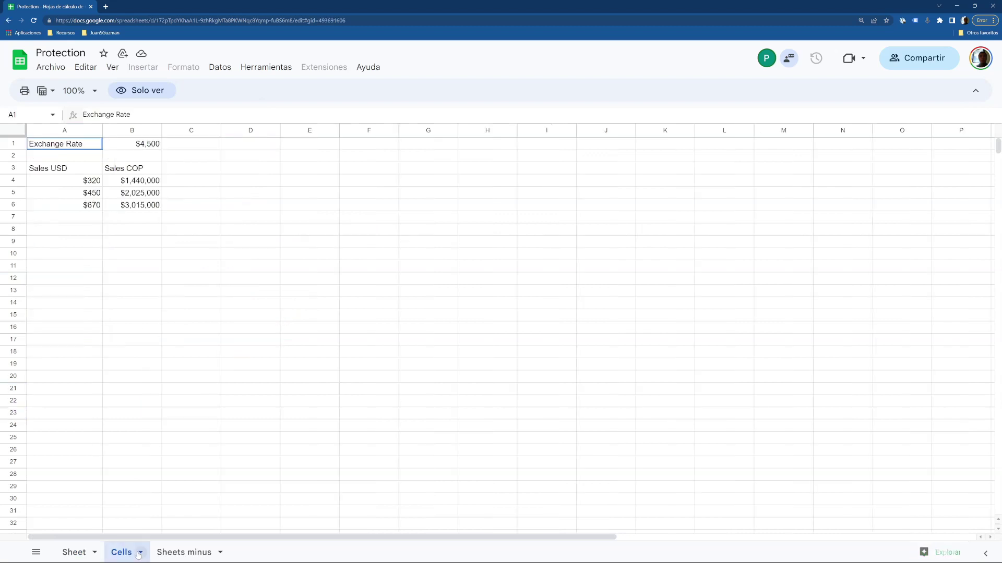
click(140, 553)
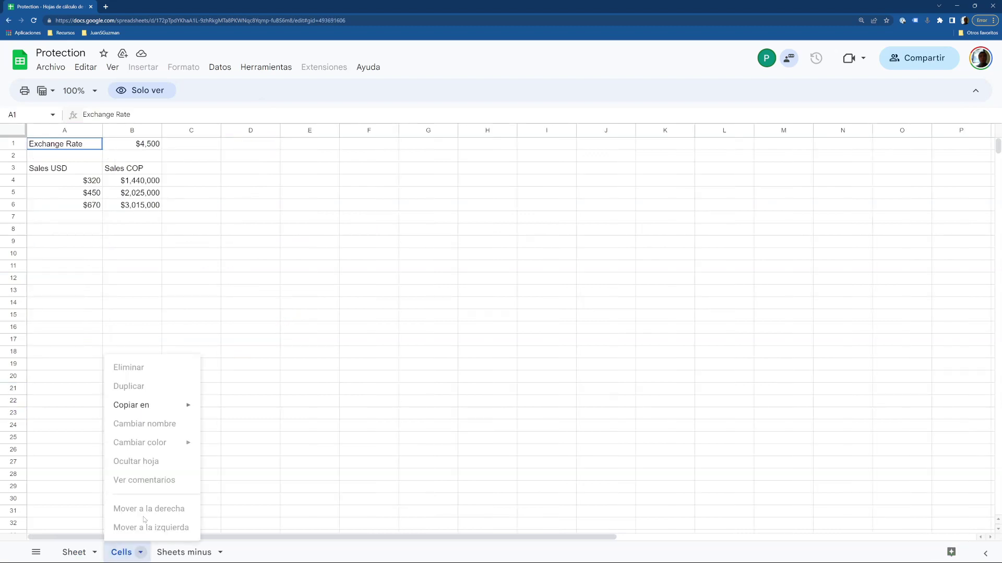
click(326, 345)
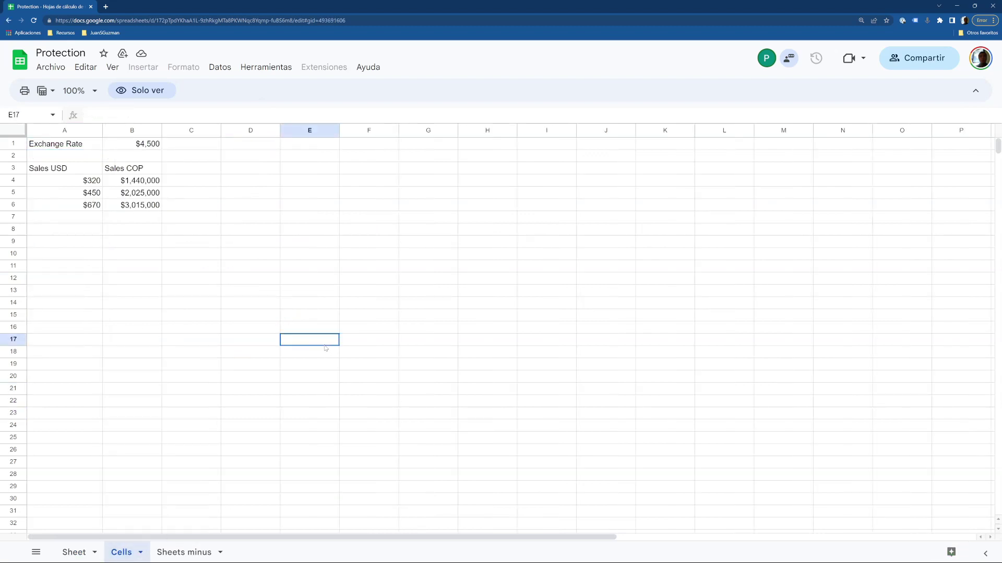
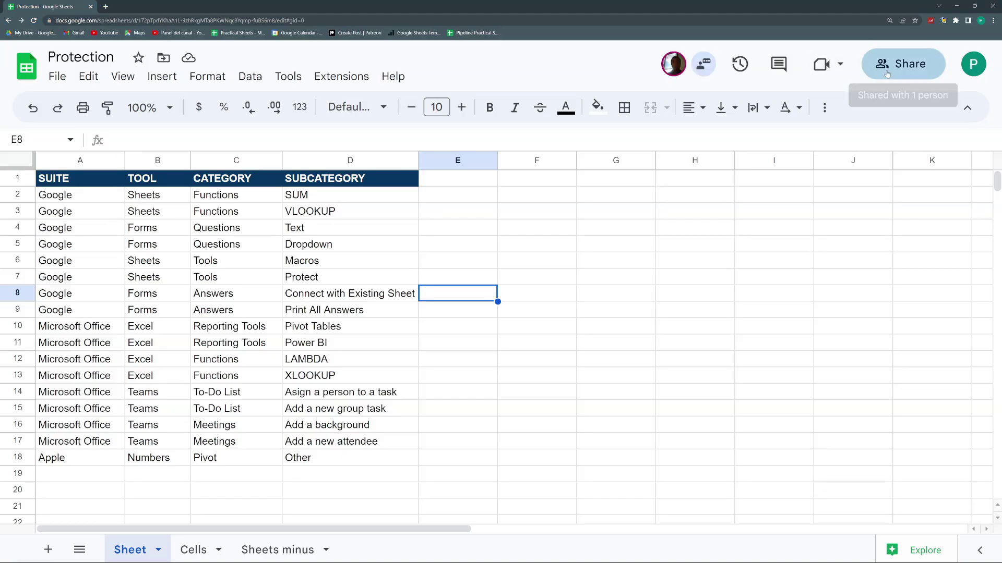
Review the collaborator's access role in sharing settings without changing anything.
click(886, 71)
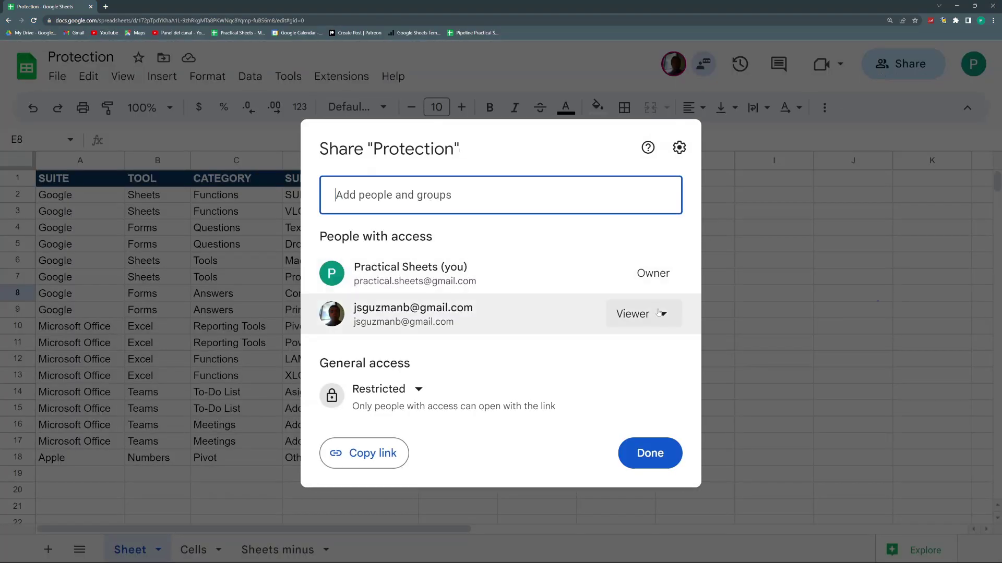
click(641, 313)
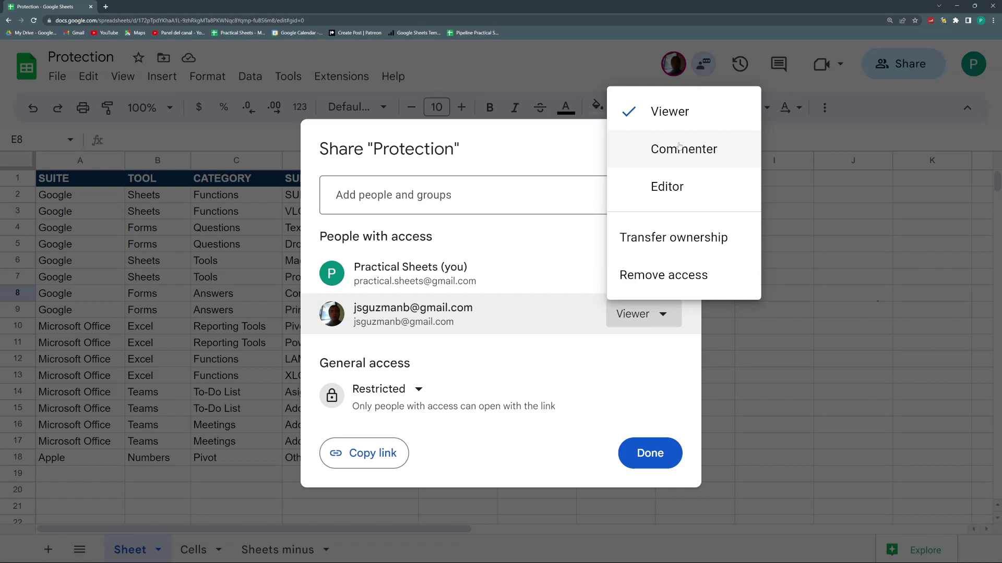
key(Escape)
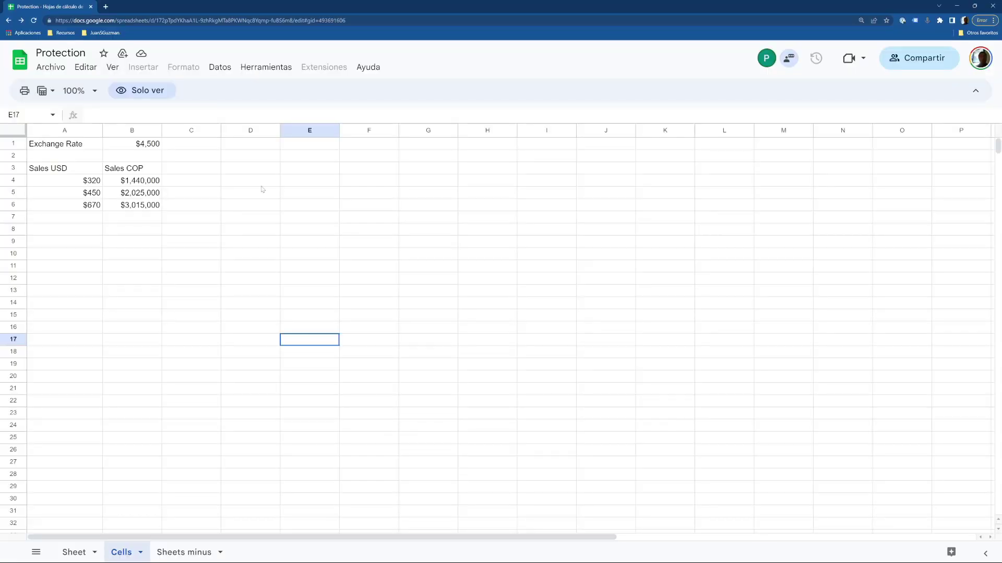
As the viewer, copy the Sales USD figures and paste them into the untitled spreadsheet.
drag(132, 168, 132, 205)
key(ctrl+c)
drag(63, 168, 86, 211)
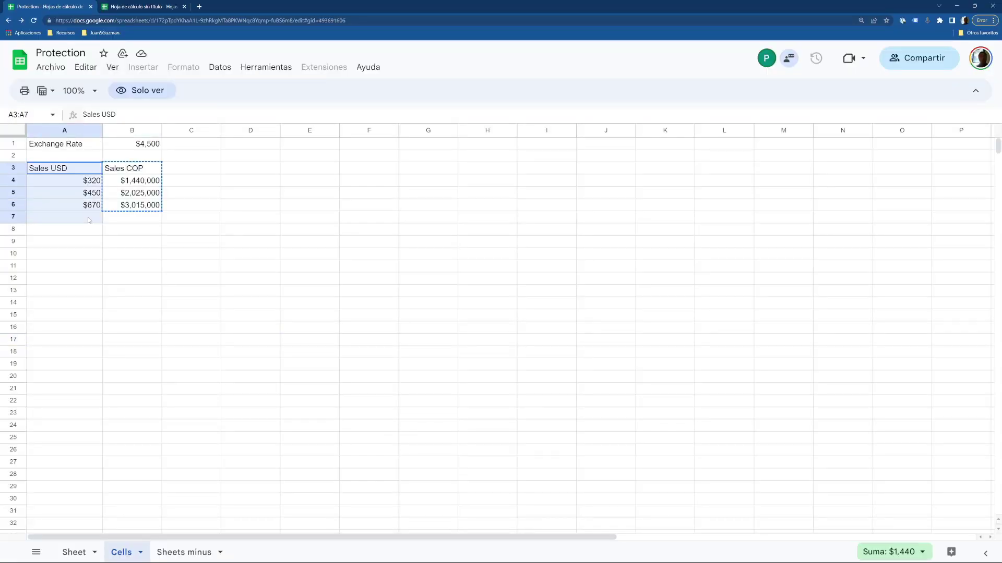
click(137, 6)
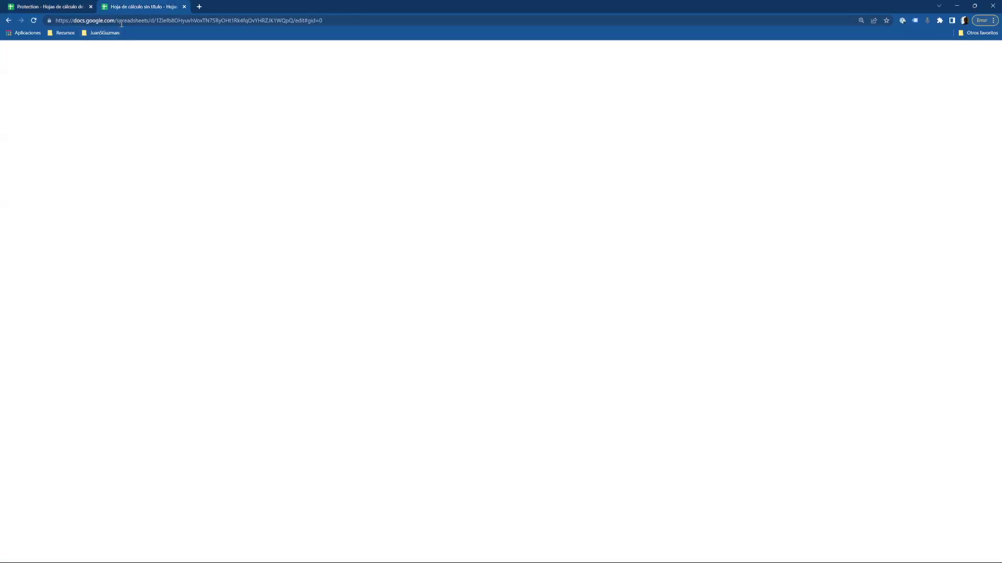
key(ctrl+v)
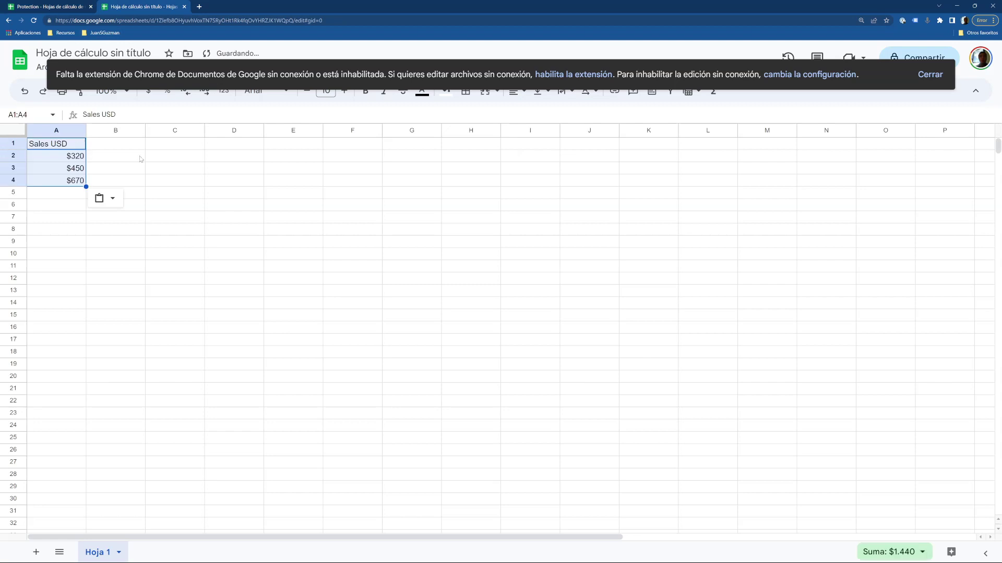
click(139, 159)
click(72, 5)
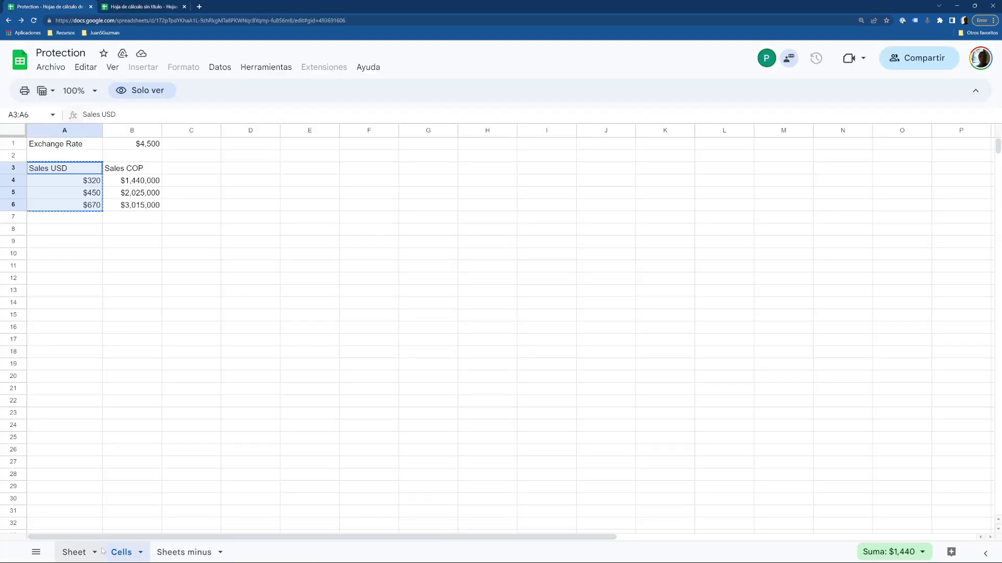
Copy the Sheet tab to a new spreadsheet and dismiss the copy confirmation.
click(72, 552)
click(95, 552)
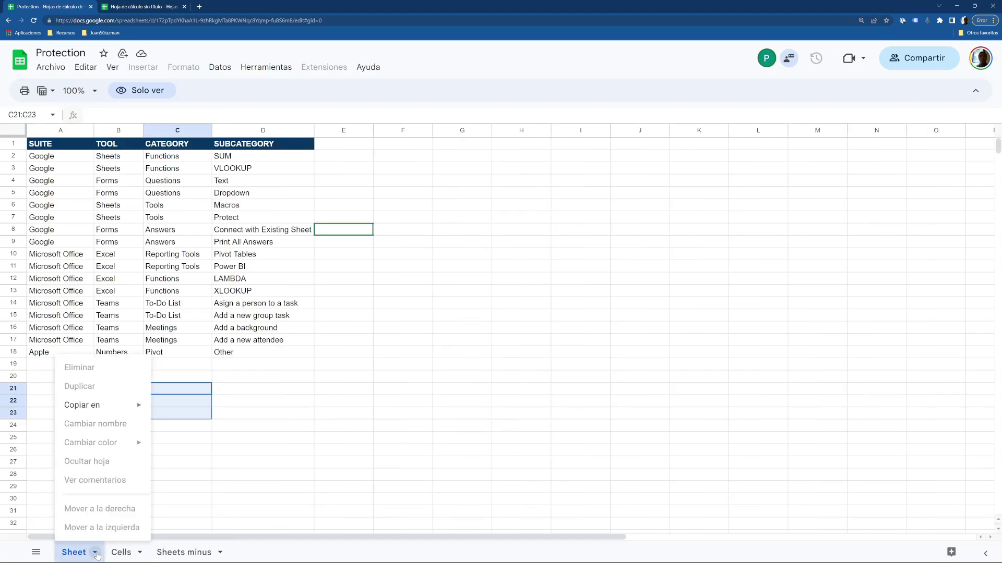
mouse_move(112, 406)
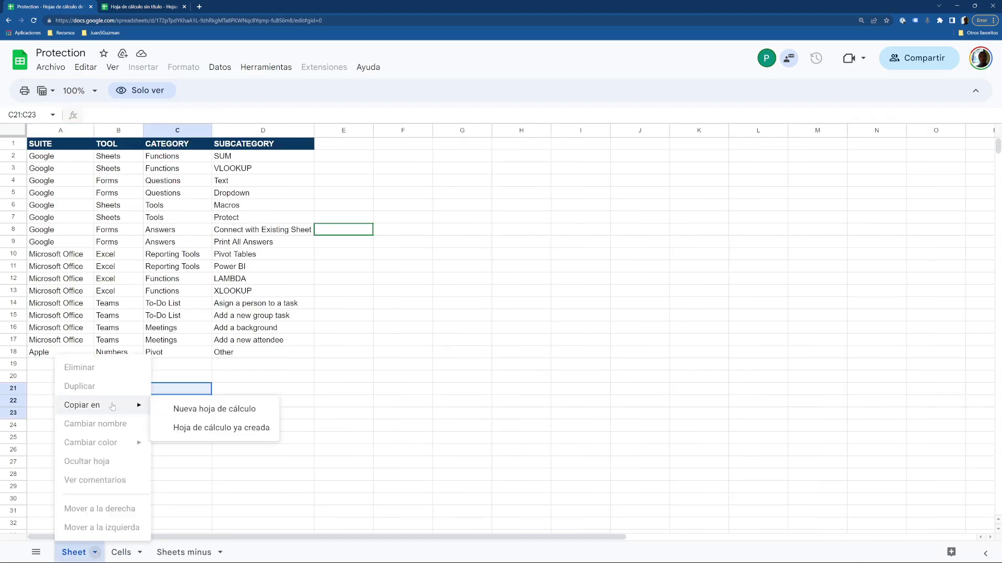
click(199, 408)
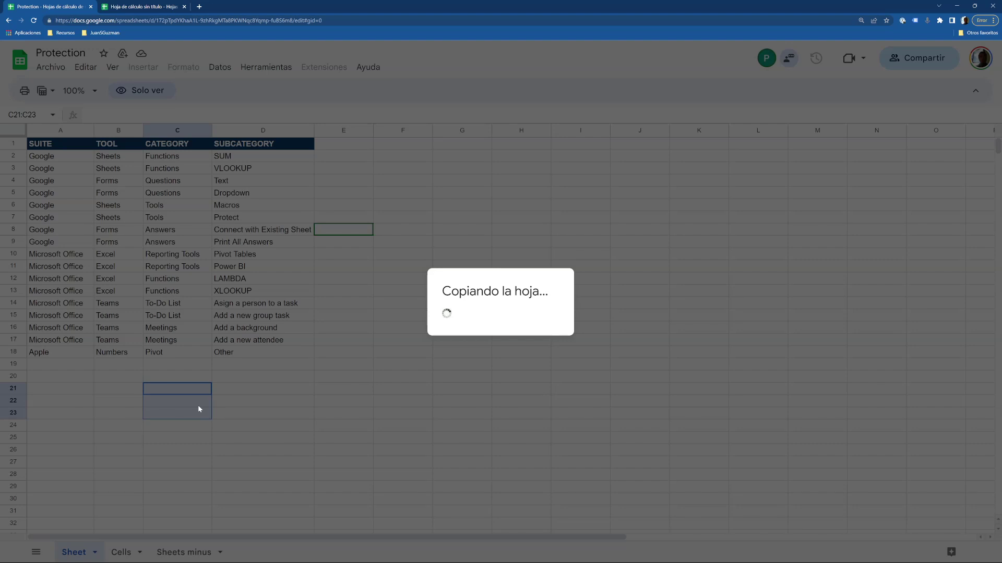
click(477, 306)
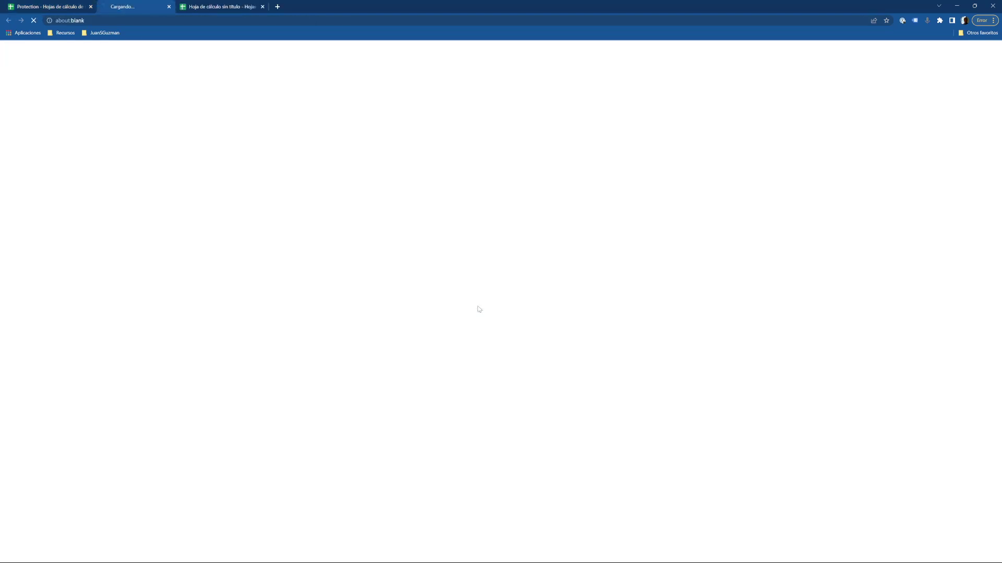
click(62, 5)
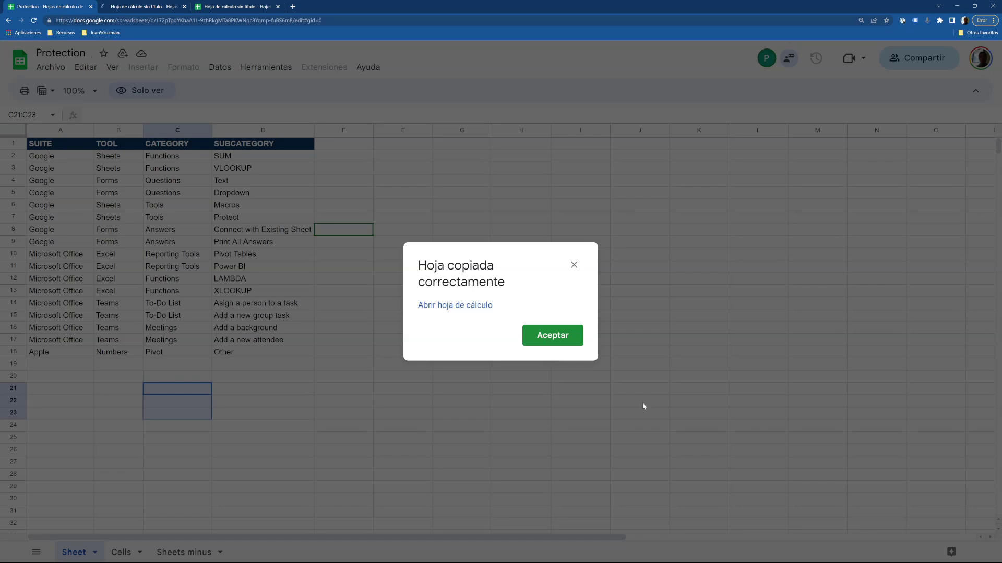
click(573, 265)
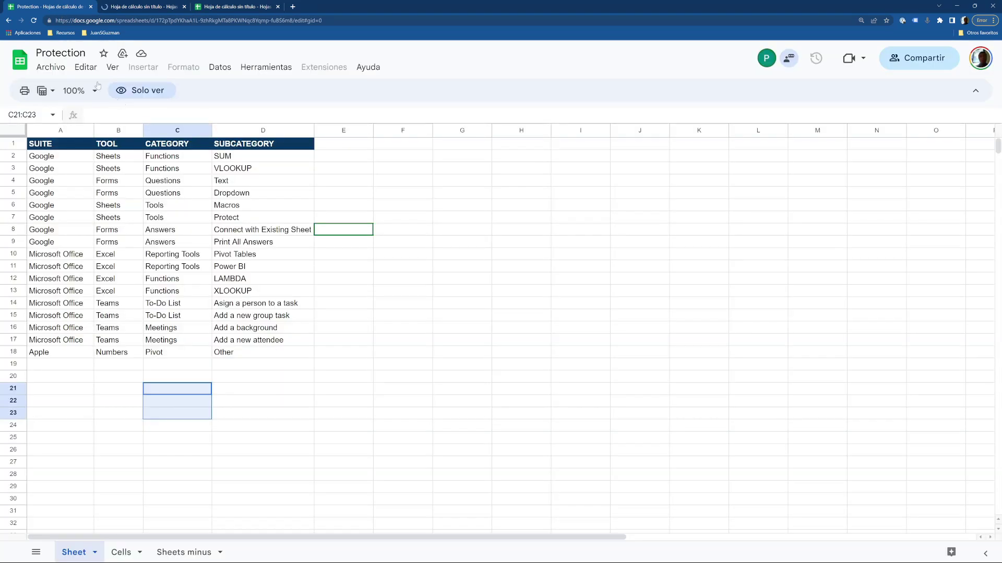
Check the viewer's File > Download options, then close the viewer's browser window.
click(48, 68)
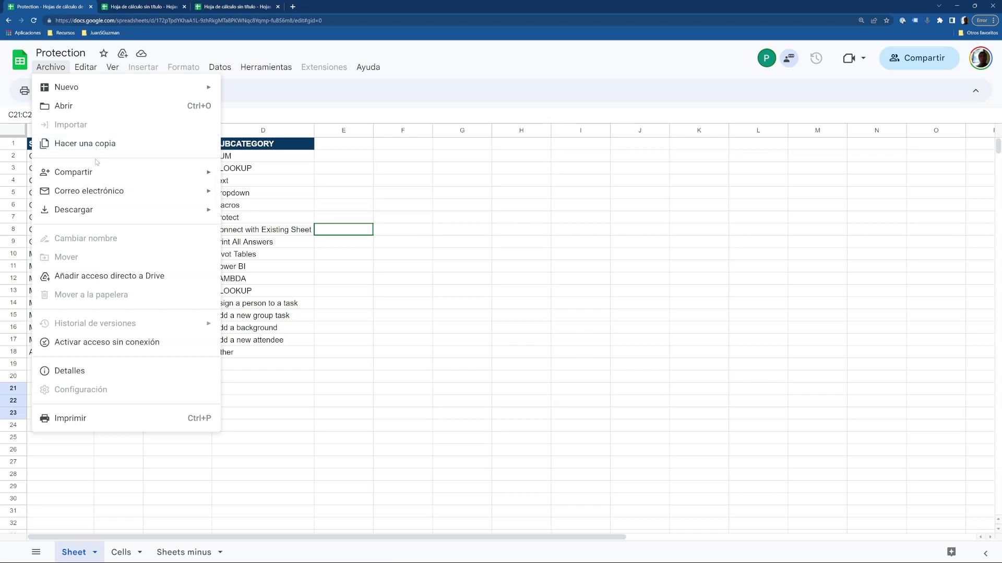
mouse_move(98, 218)
click(298, 368)
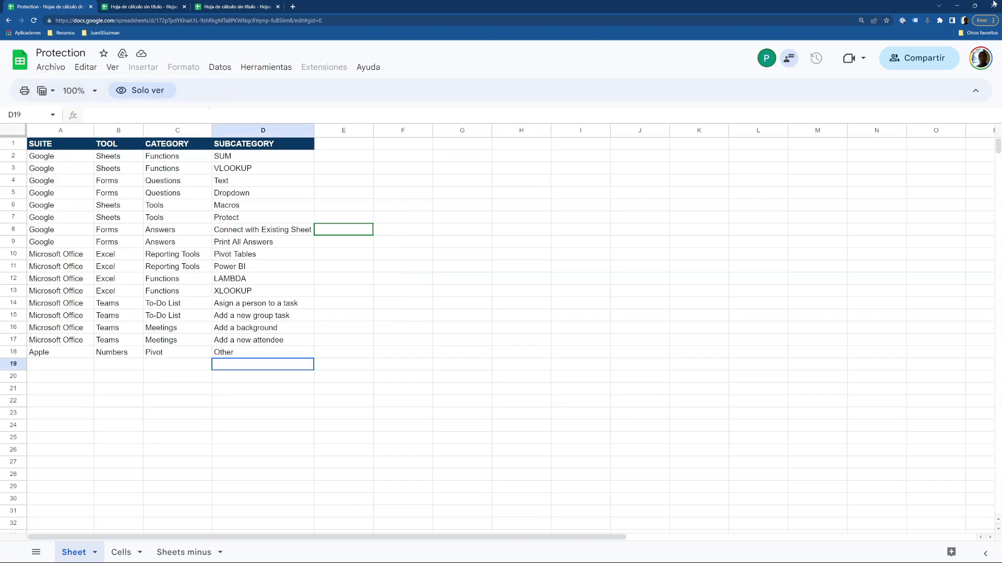
click(960, 11)
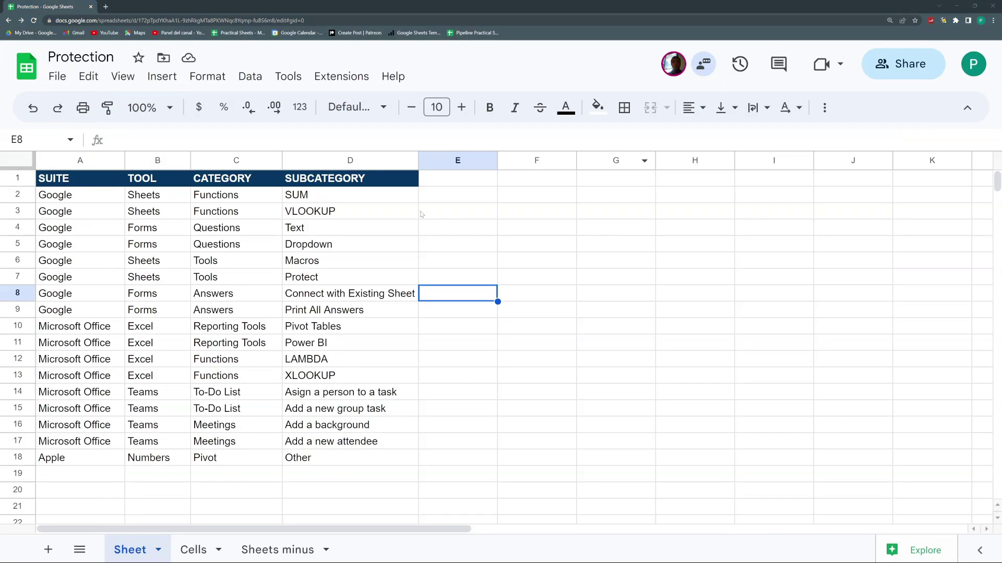
Uncheck 'Viewers and commenters can see the option to download, print, and copy' in Share settings, then switch to the viewer window.
click(910, 65)
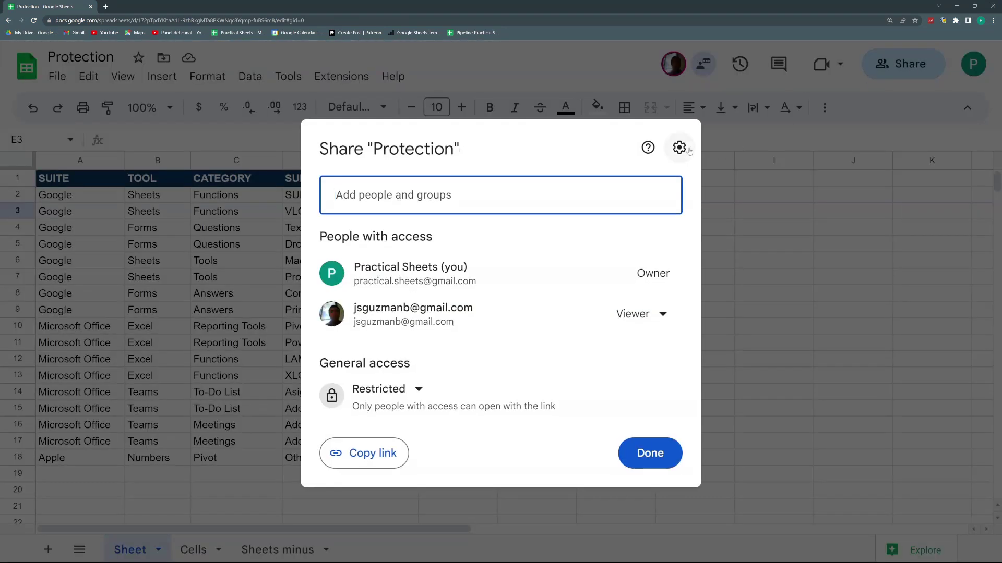
click(680, 148)
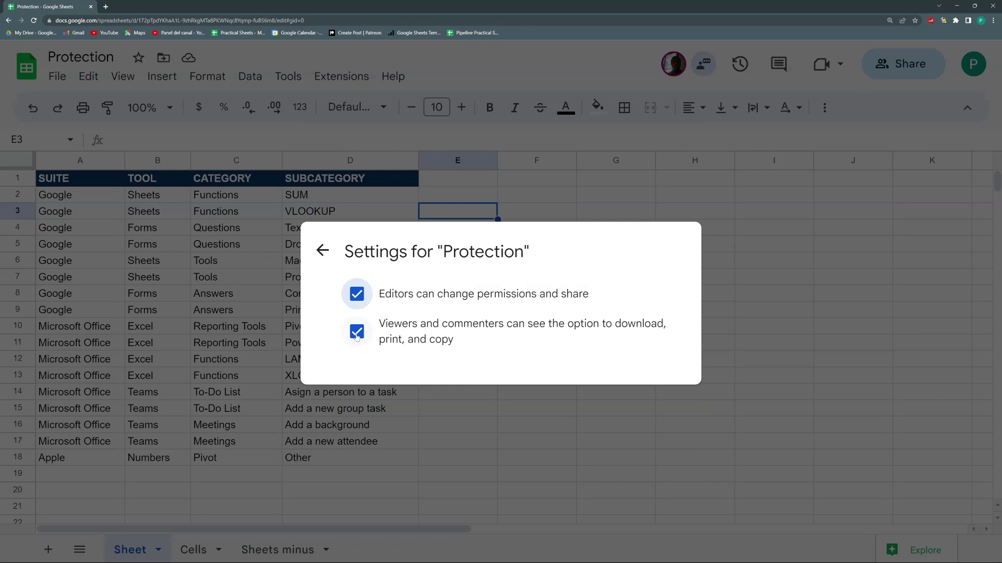
click(358, 334)
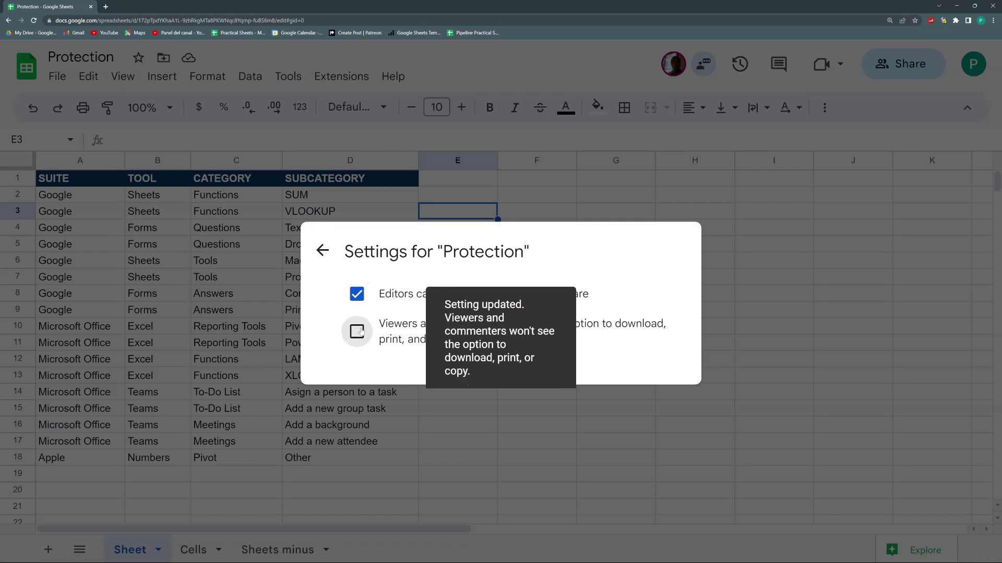
key(Escape)
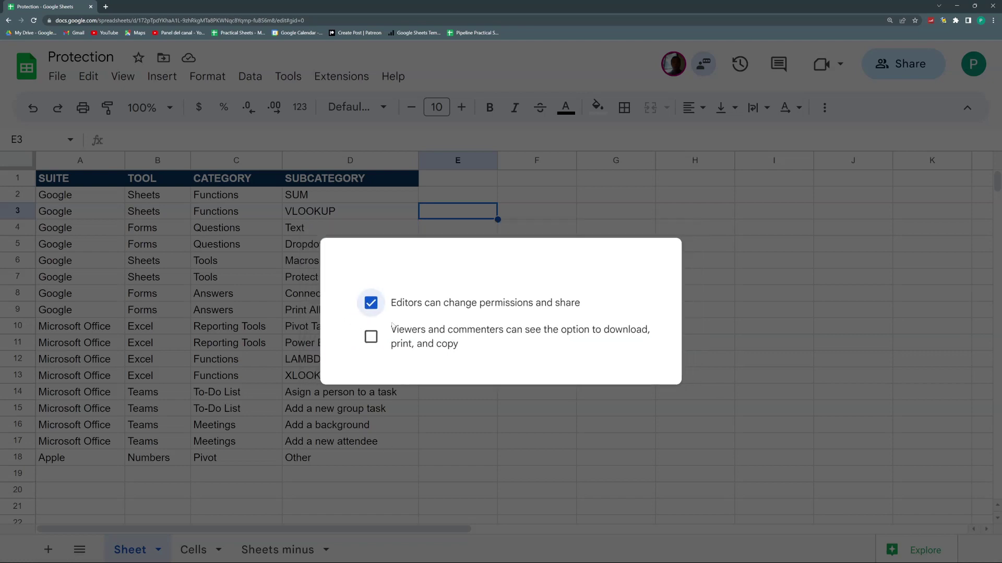
click(956, 4)
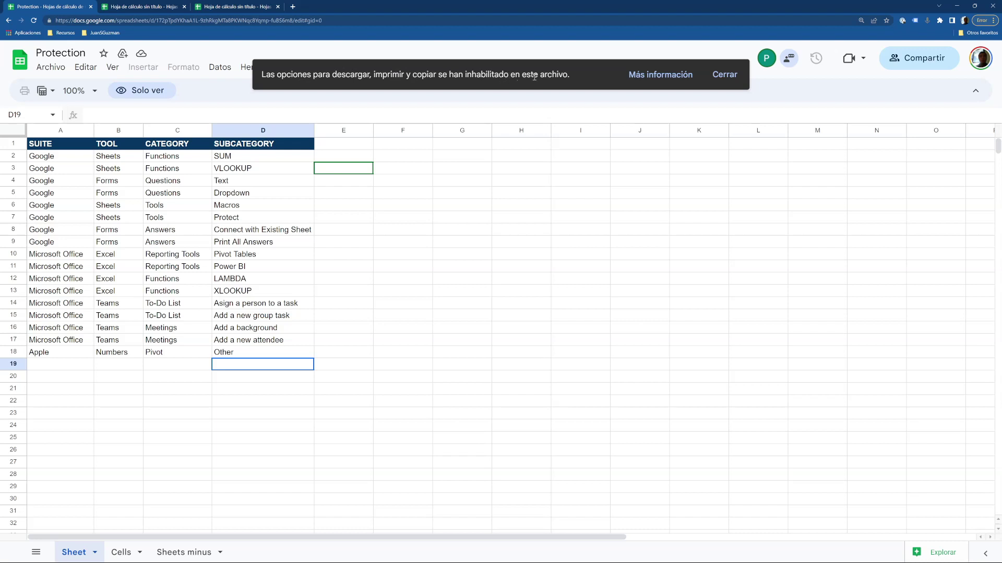
As viewer, select D4:D12 and confirm File menu download and print are disabled, then return to the owner window.
click(724, 75)
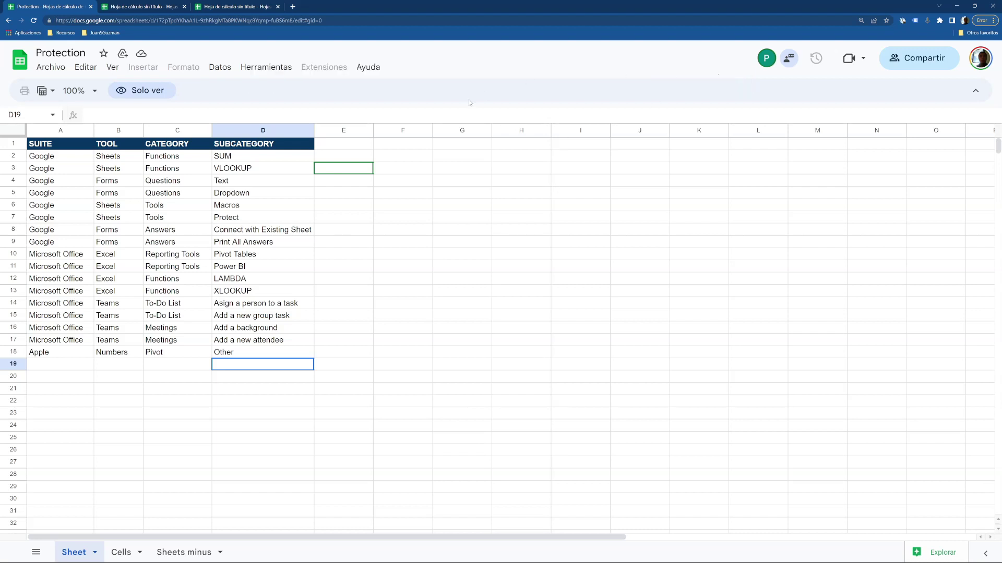
drag(275, 186, 261, 269)
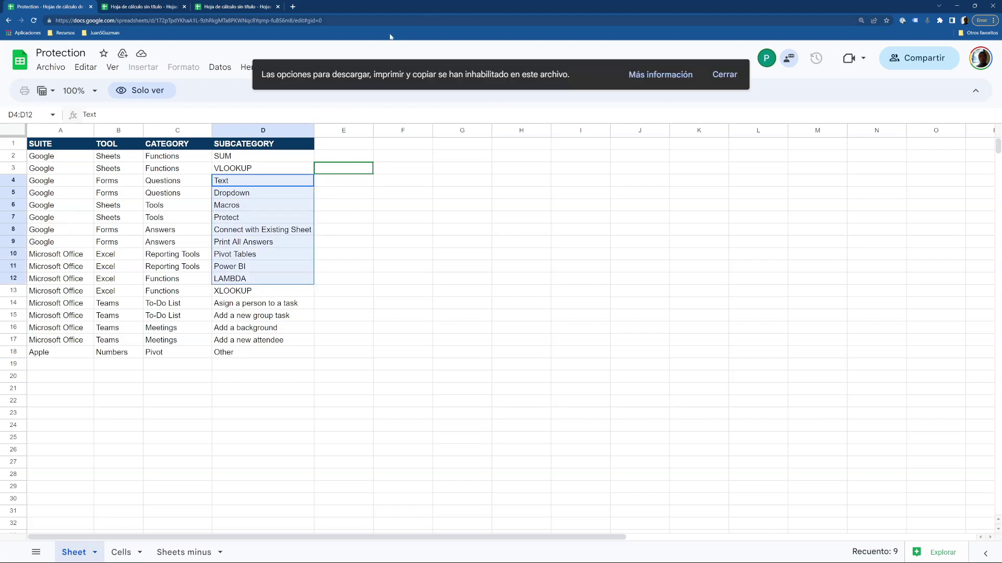
click(56, 69)
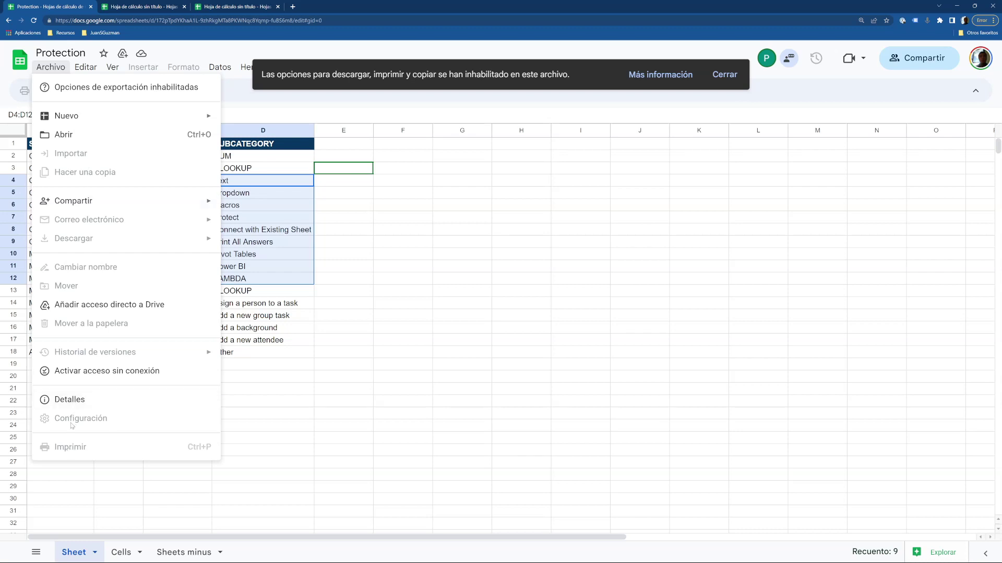
click(957, 12)
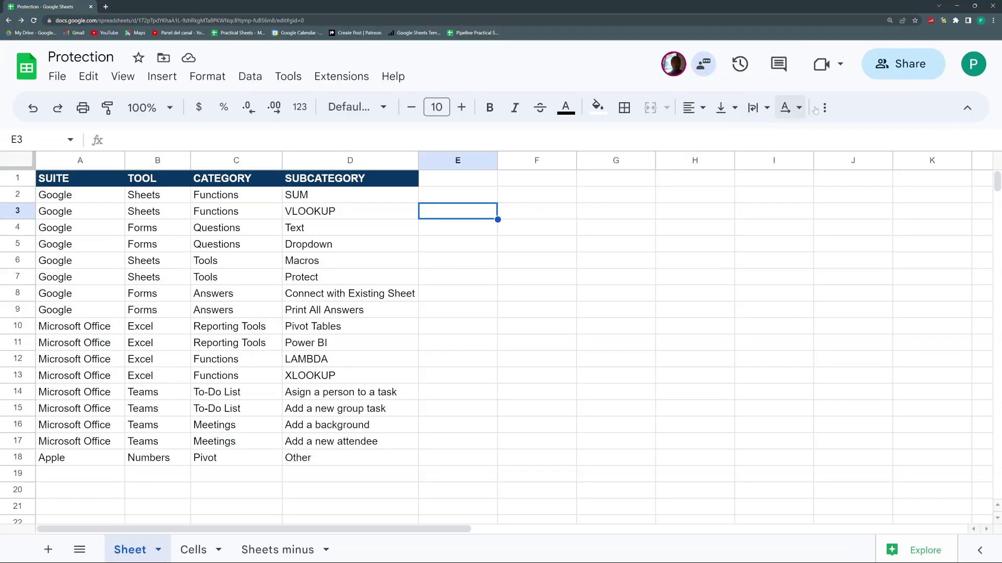
click(872, 71)
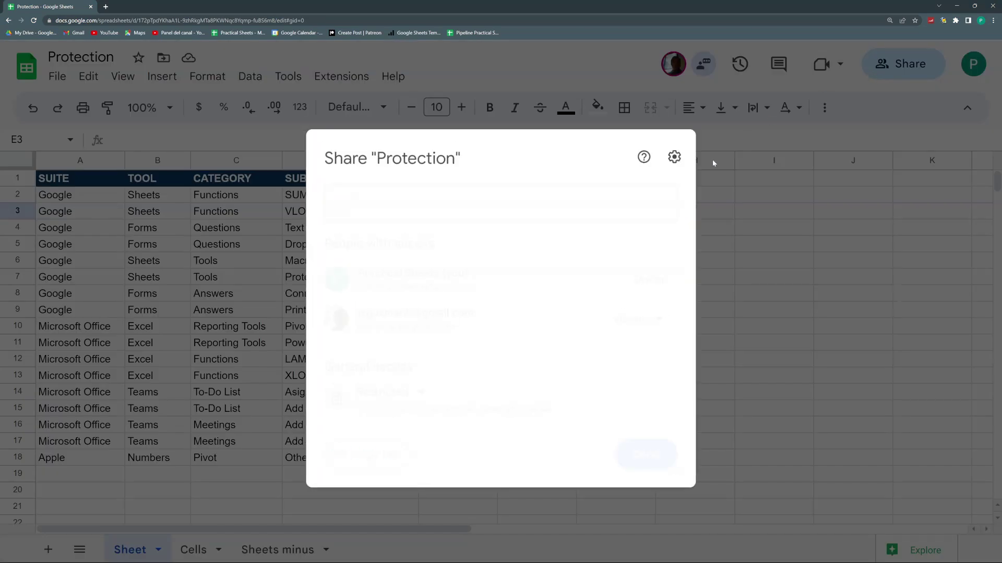
click(678, 152)
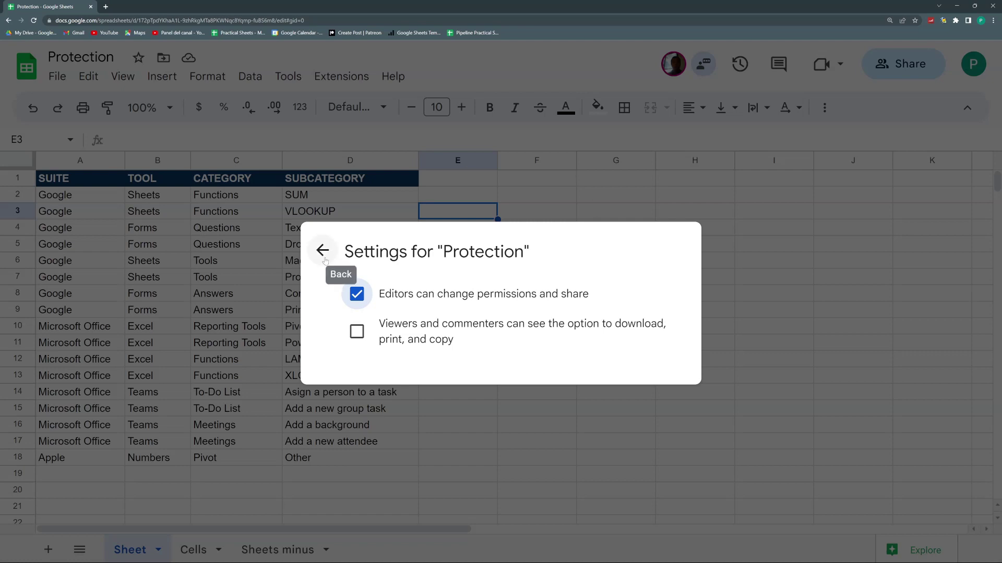
click(525, 421)
click(344, 293)
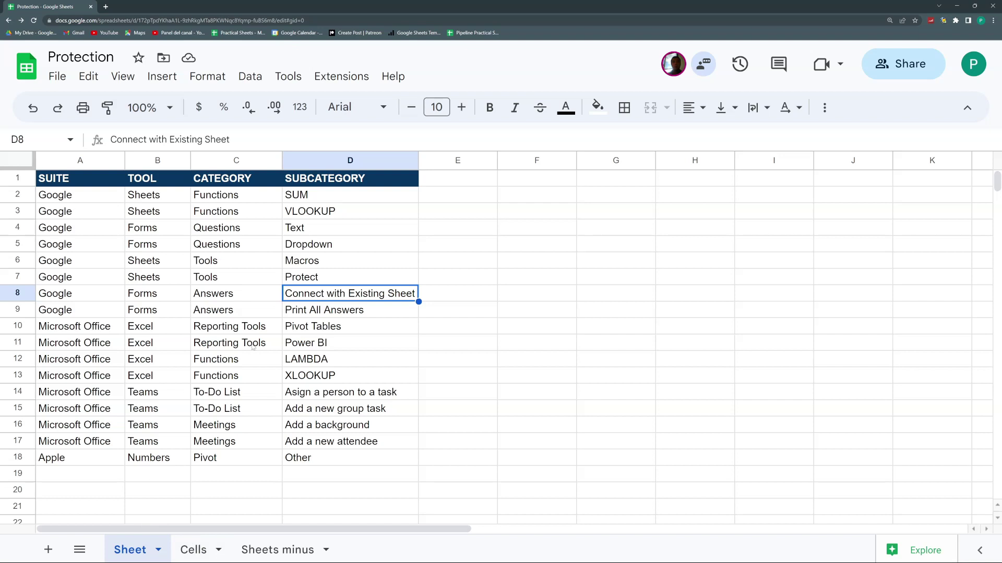
Choose Protect sheet from the 'Sheet' tab menu to open the Protected sheets & ranges panel.
click(287, 332)
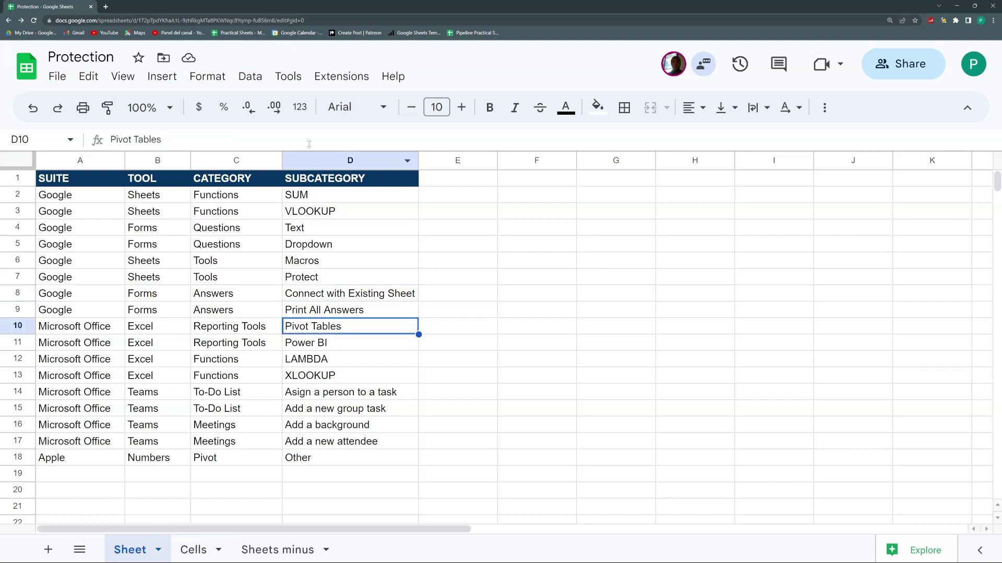
click(158, 551)
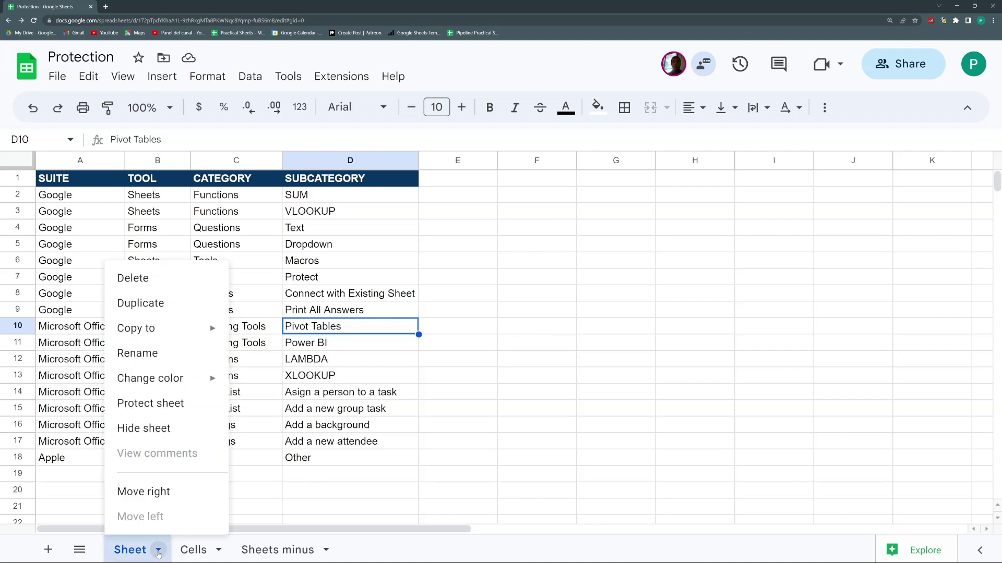
click(160, 407)
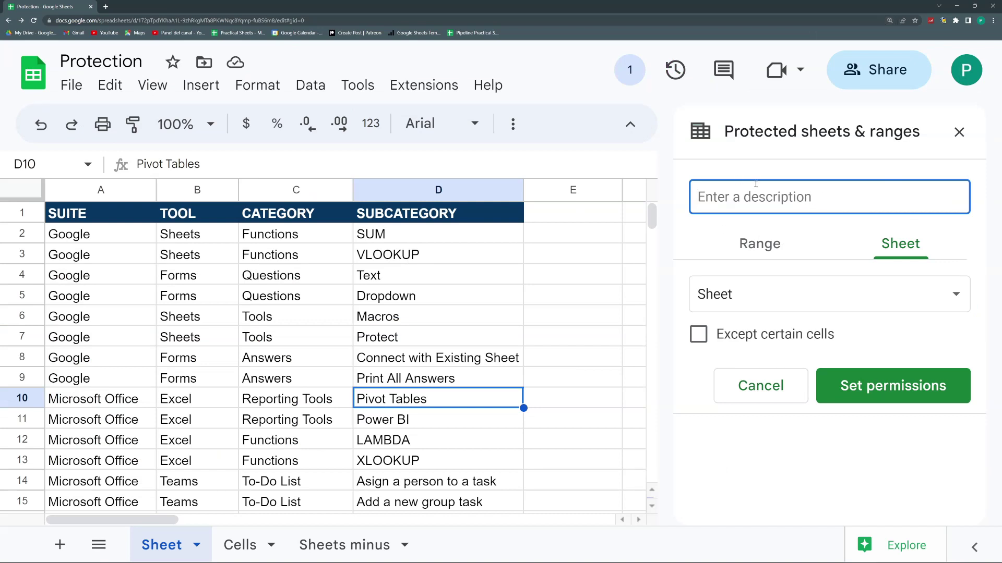
Describe the protection as 'Sheet Protection', select the 'Sheet' tab, and open its editing permissions.
text(Sheet )
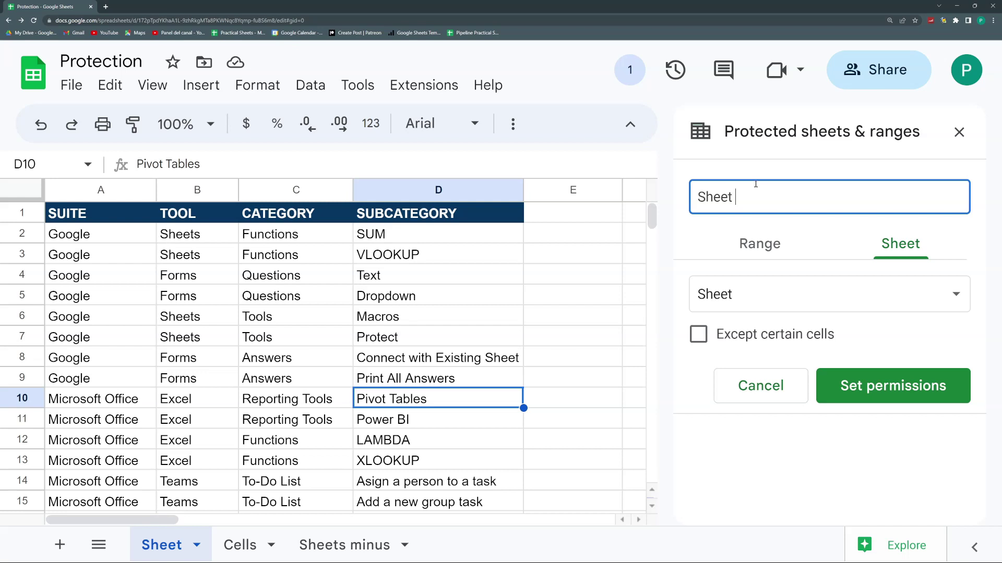
text(Protection)
click(941, 301)
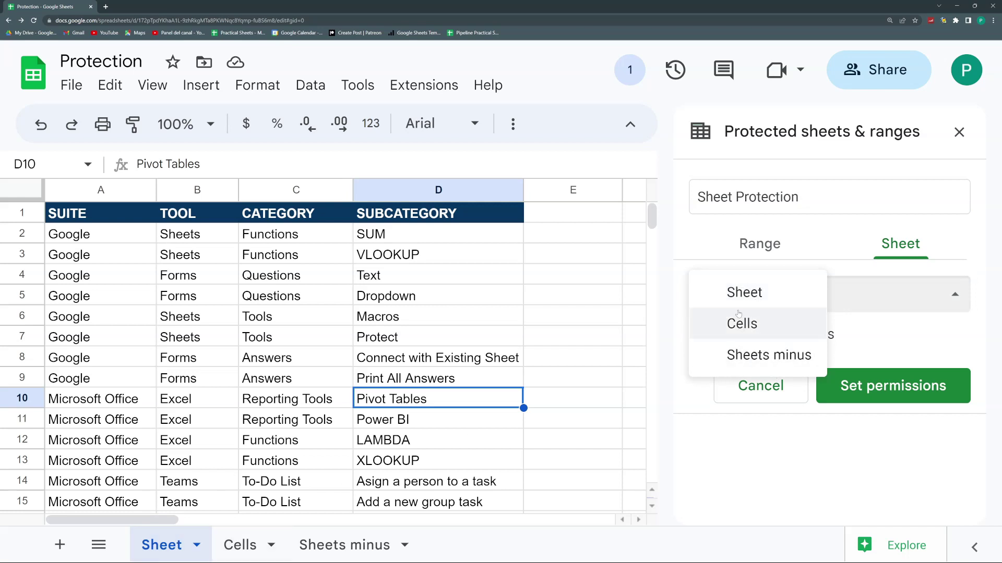
click(735, 291)
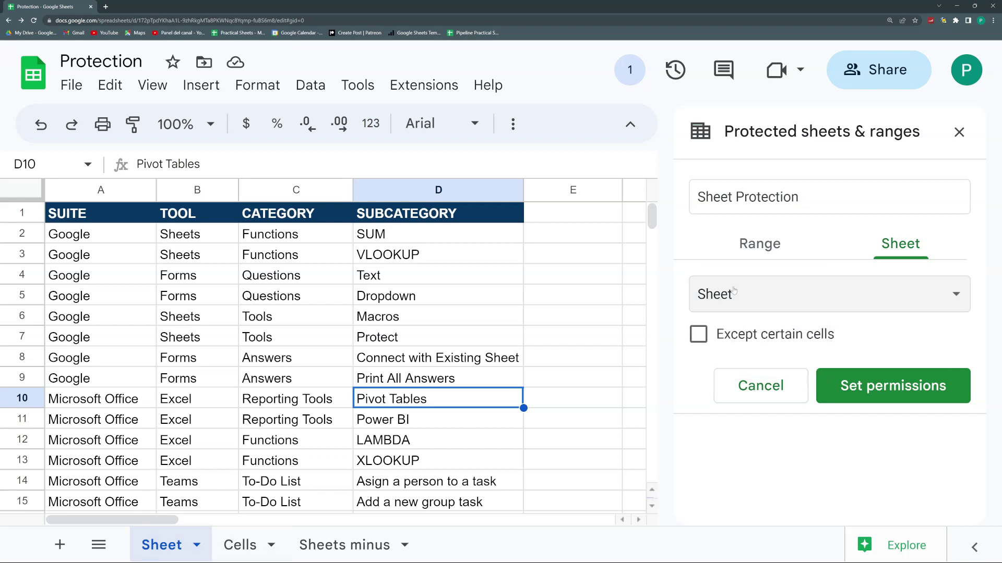
click(861, 387)
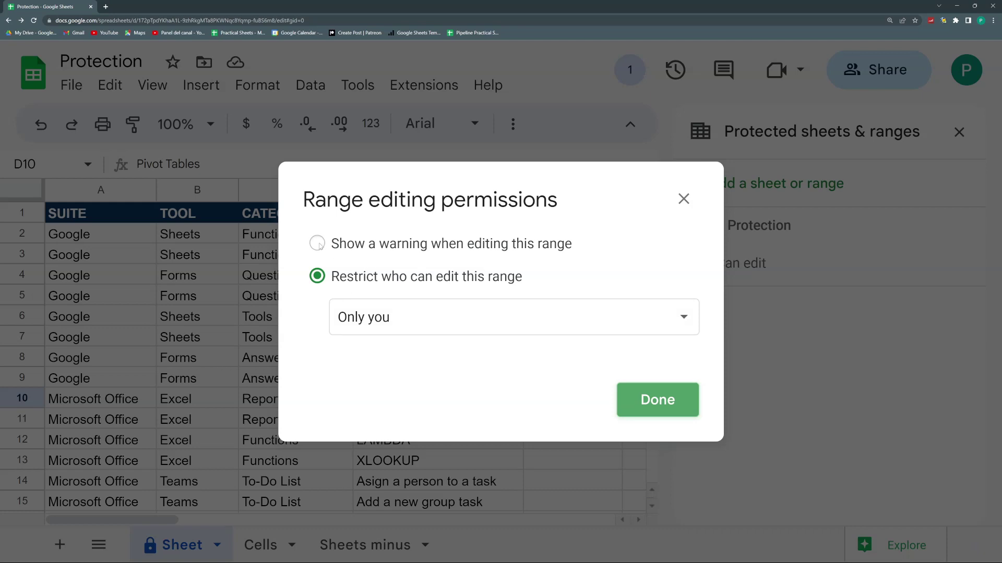
Keep the Sheet tab restricted, and change who can edit from Only you to Custom.
click(318, 244)
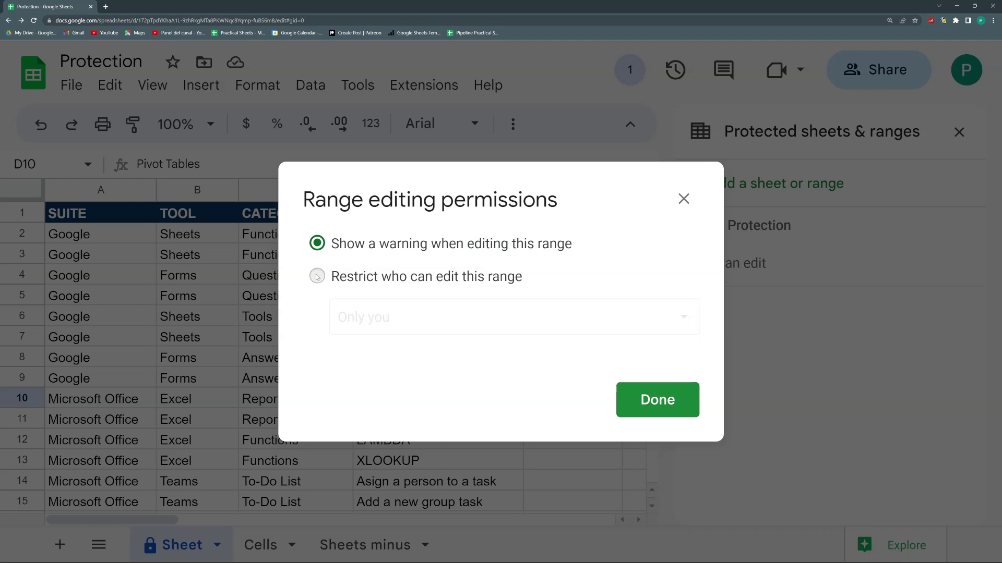
click(317, 277)
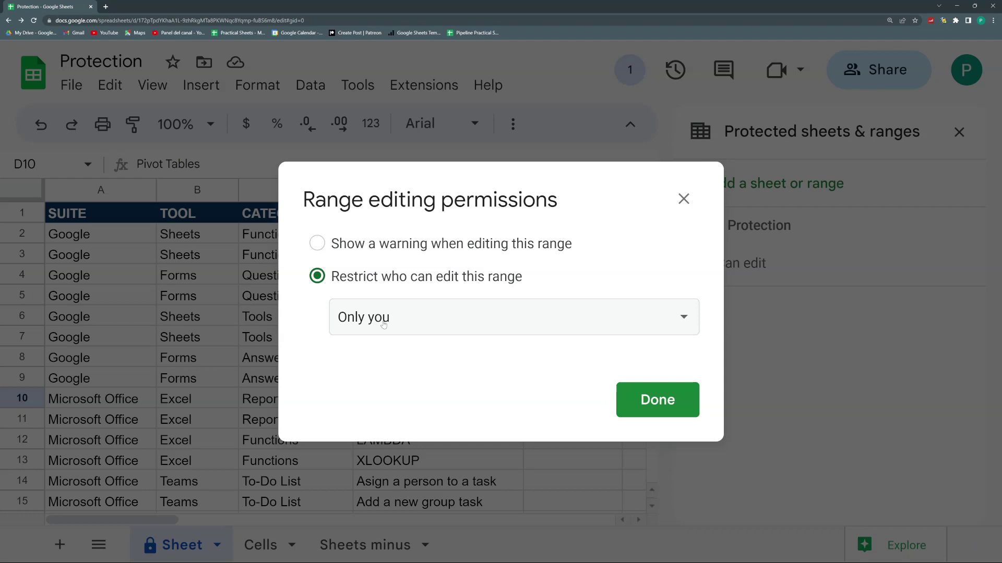
click(417, 326)
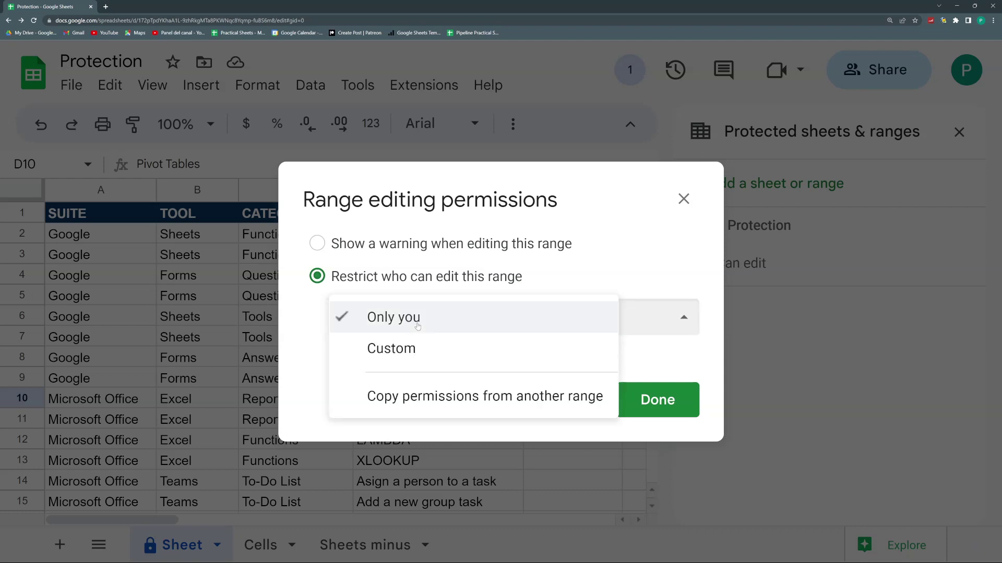
click(406, 357)
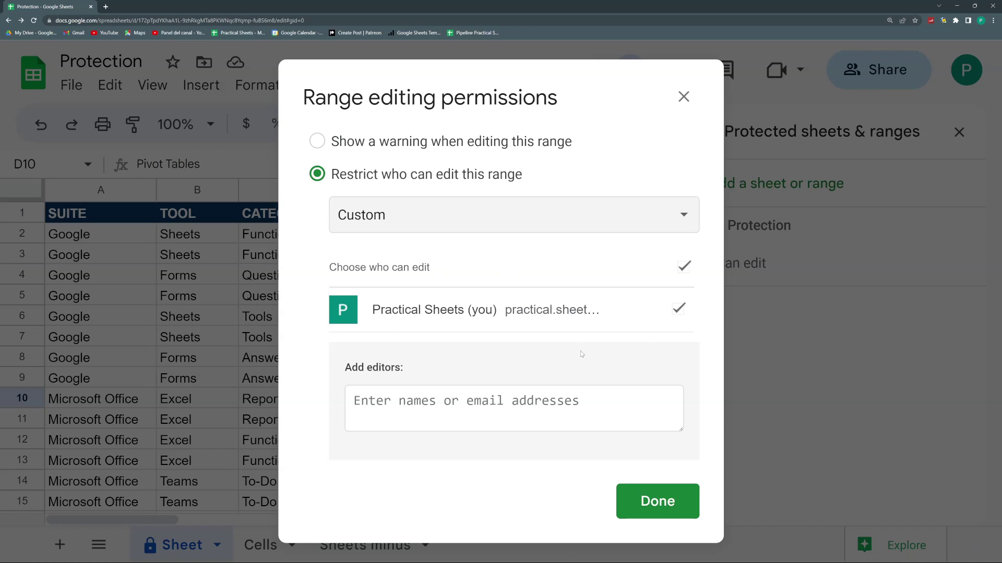
Add the collaborator as a custom editor, save, and decline sharing the file with them.
click(502, 404)
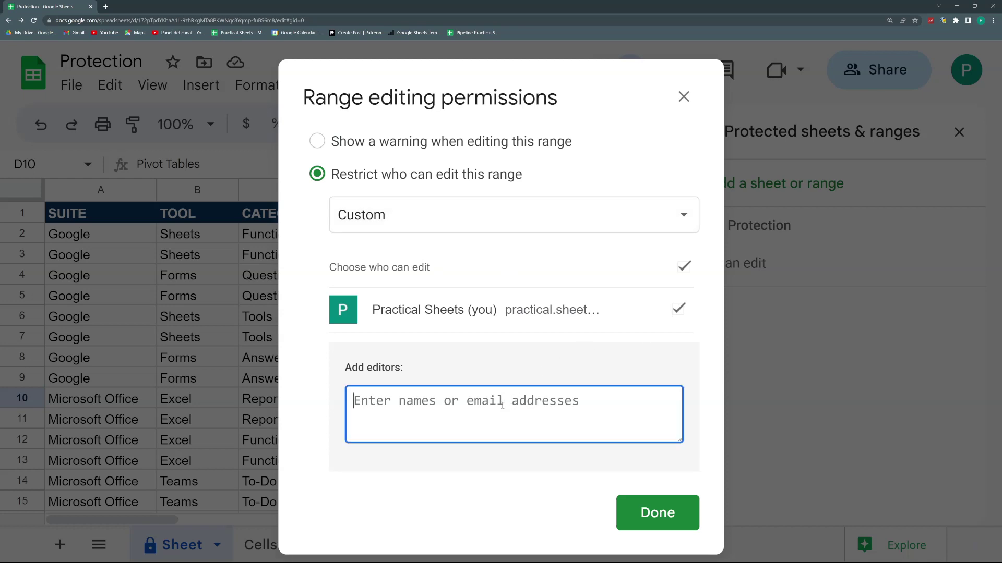
text(jsgu)
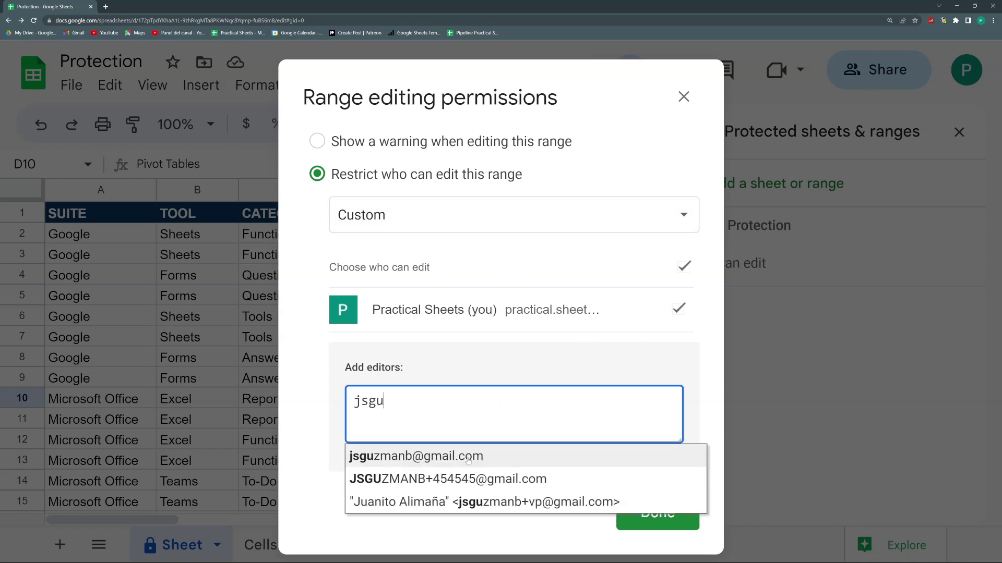
click(469, 454)
click(636, 514)
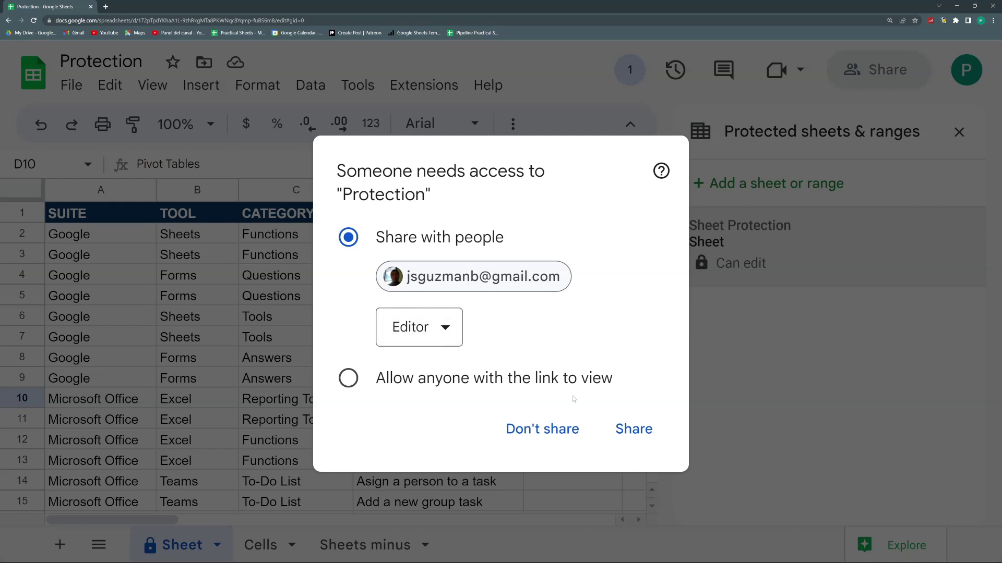
click(551, 433)
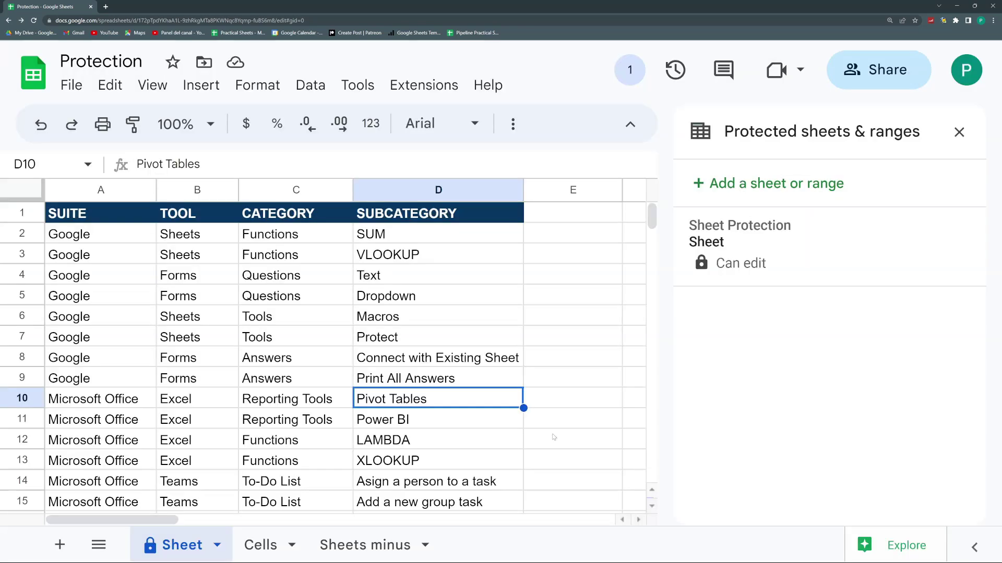
Set the Sheet Protection rule back to Only you, save it, and close the panel.
click(788, 259)
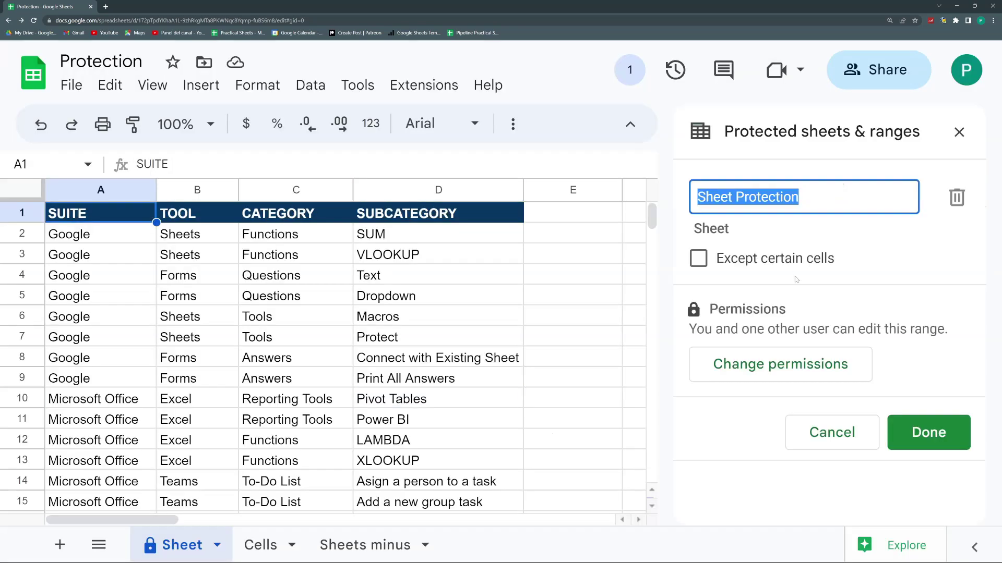
click(796, 366)
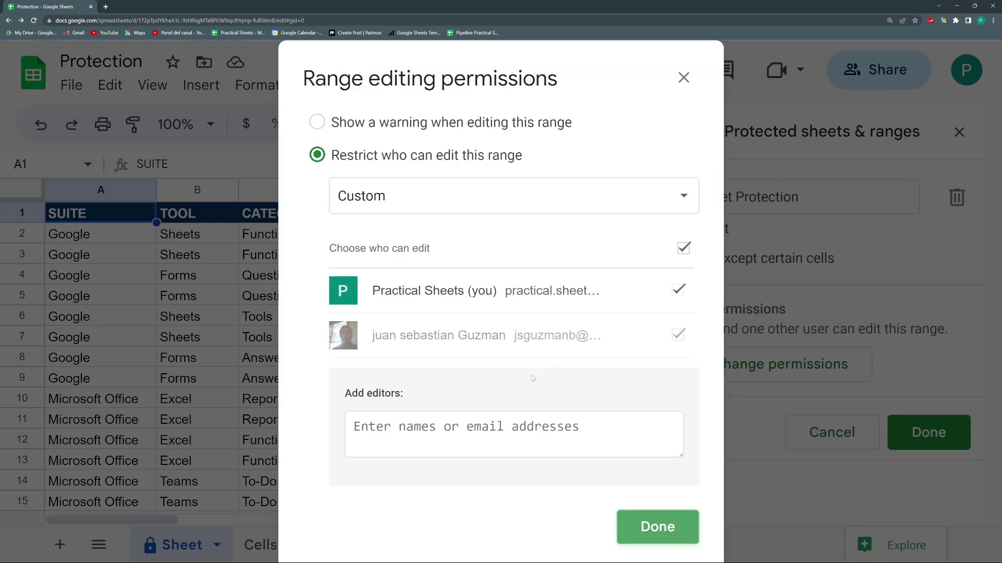
click(618, 209)
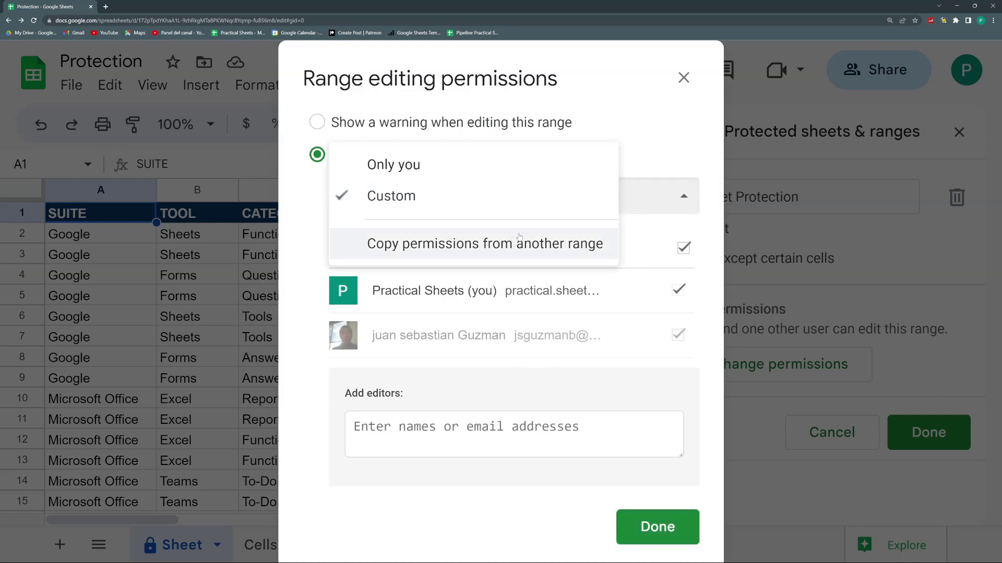
click(429, 167)
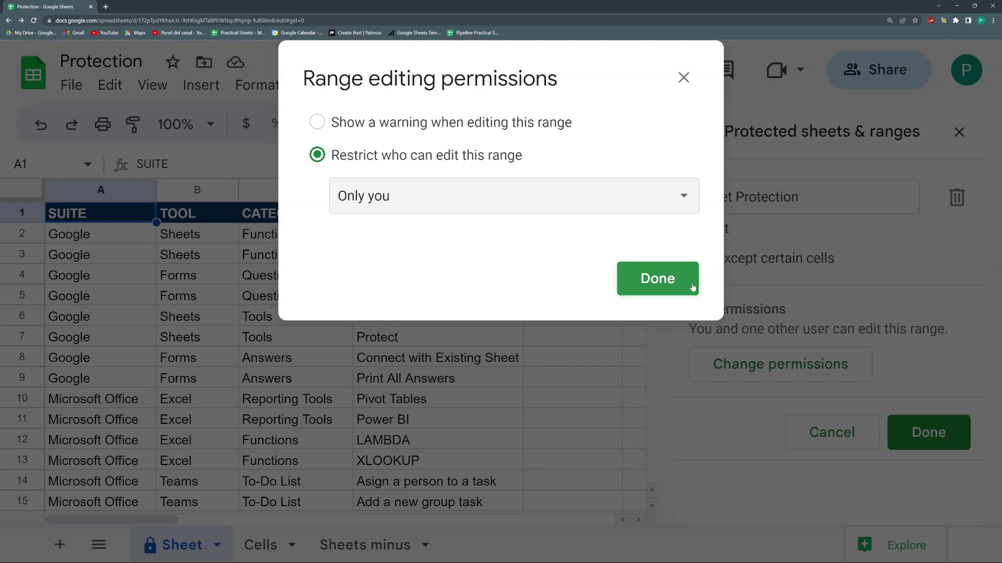
click(687, 282)
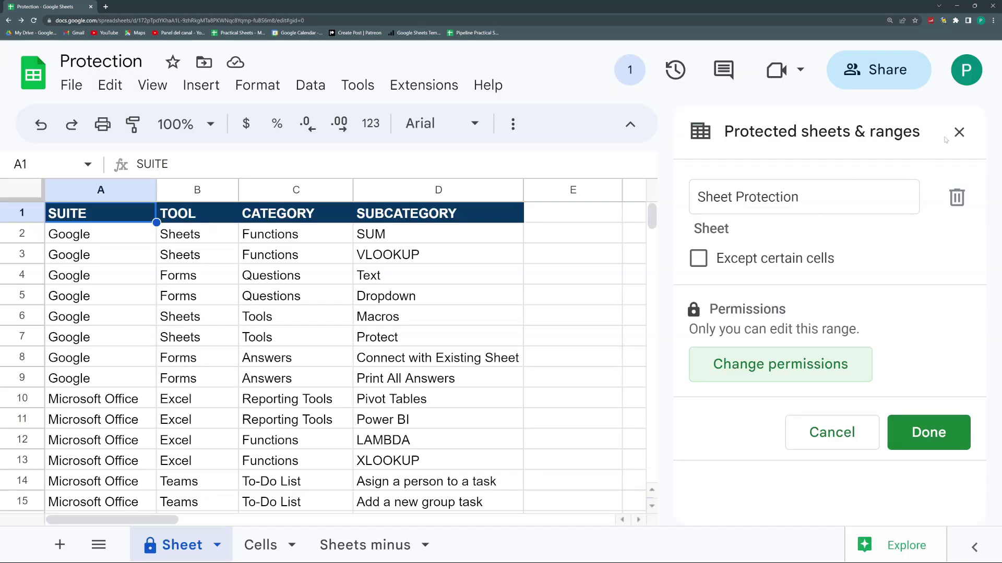
click(959, 132)
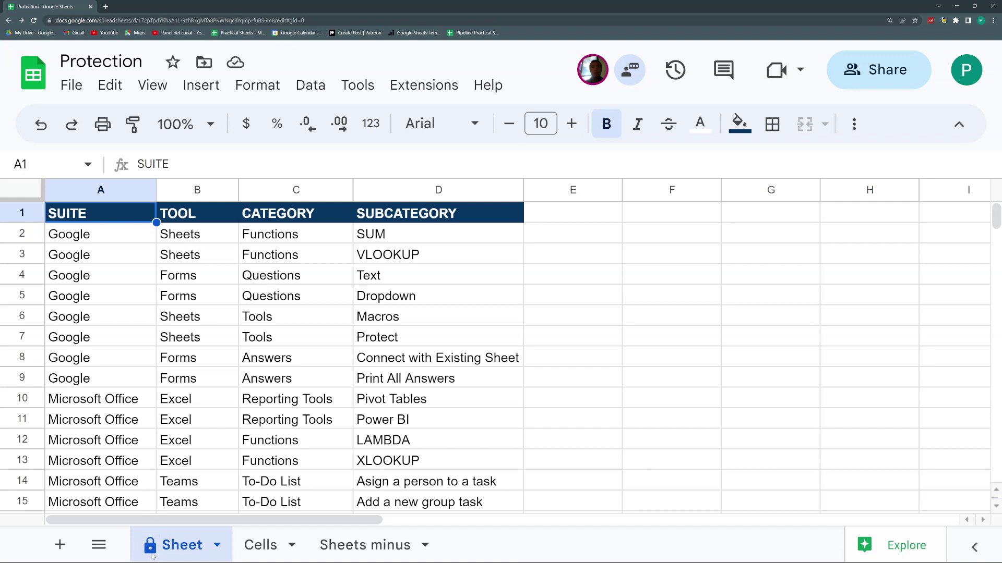
Browse the Sheet tab, cell C10 and Data menus for protection commands without choosing any.
click(216, 551)
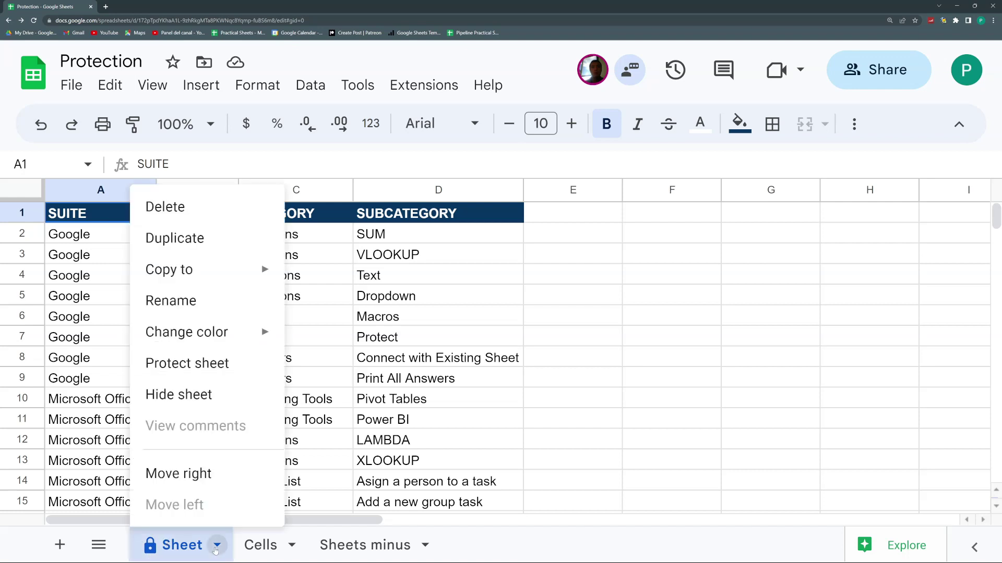
click(211, 372)
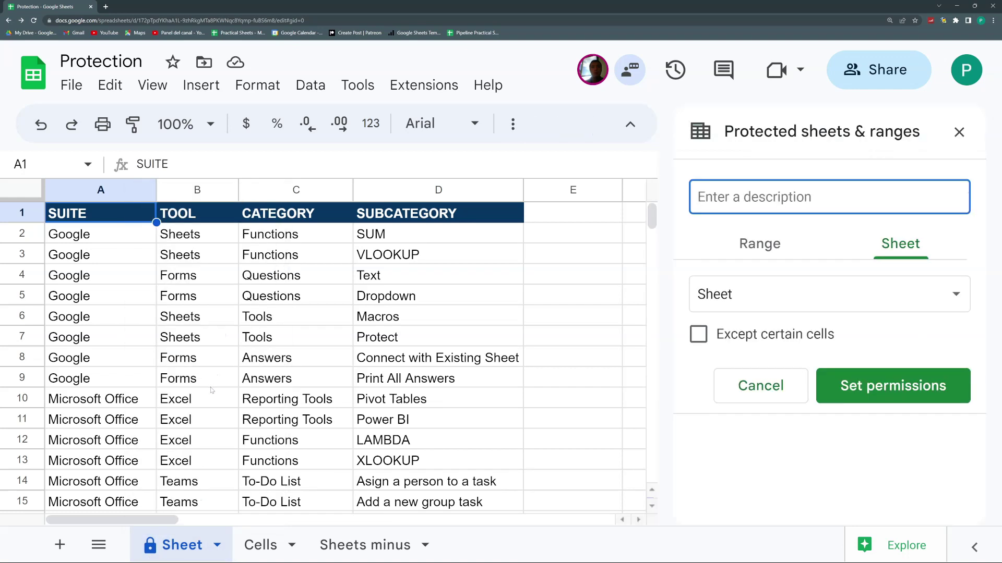
click(959, 132)
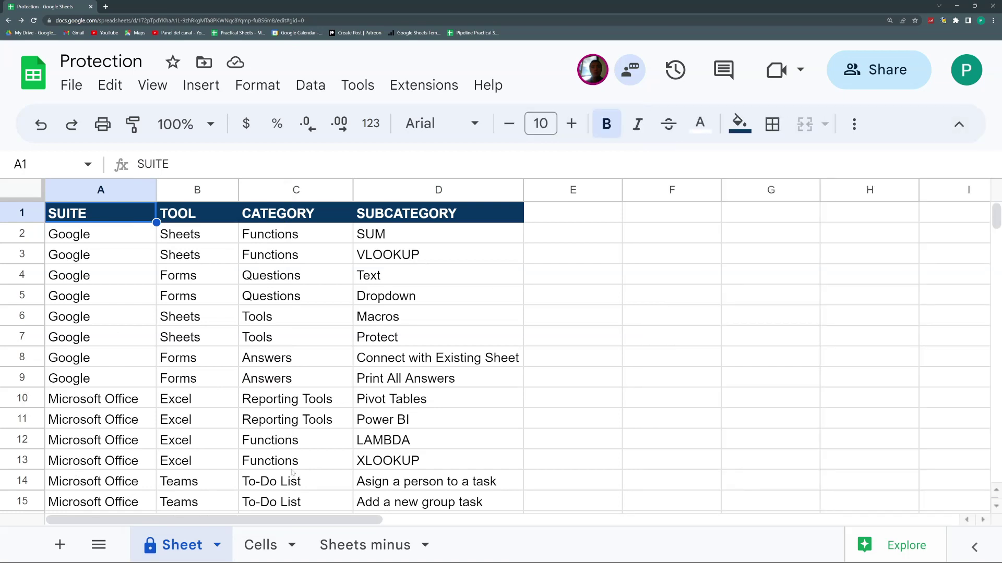
right_click(280, 400)
scroll(283, 403, down, 5)
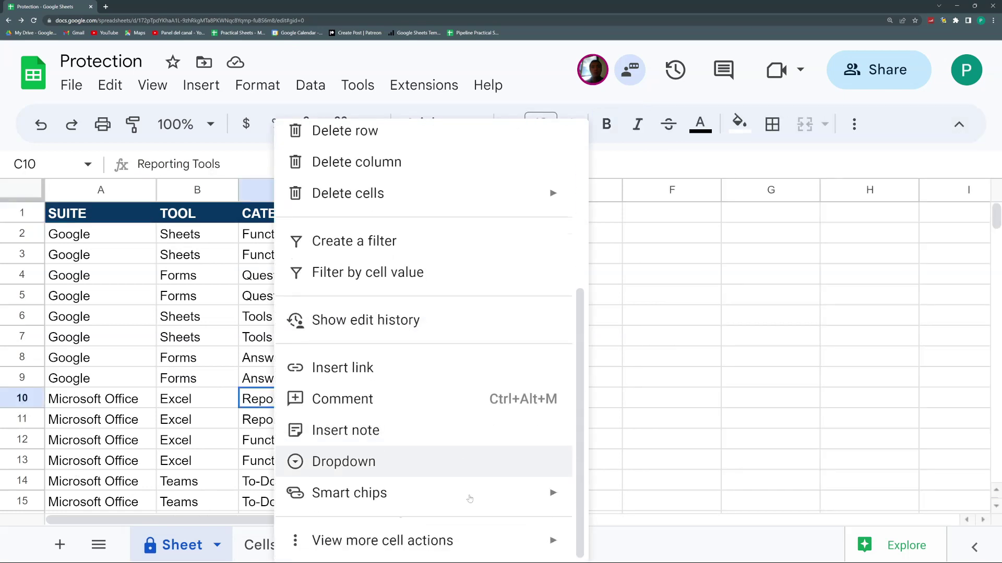
mouse_move(449, 532)
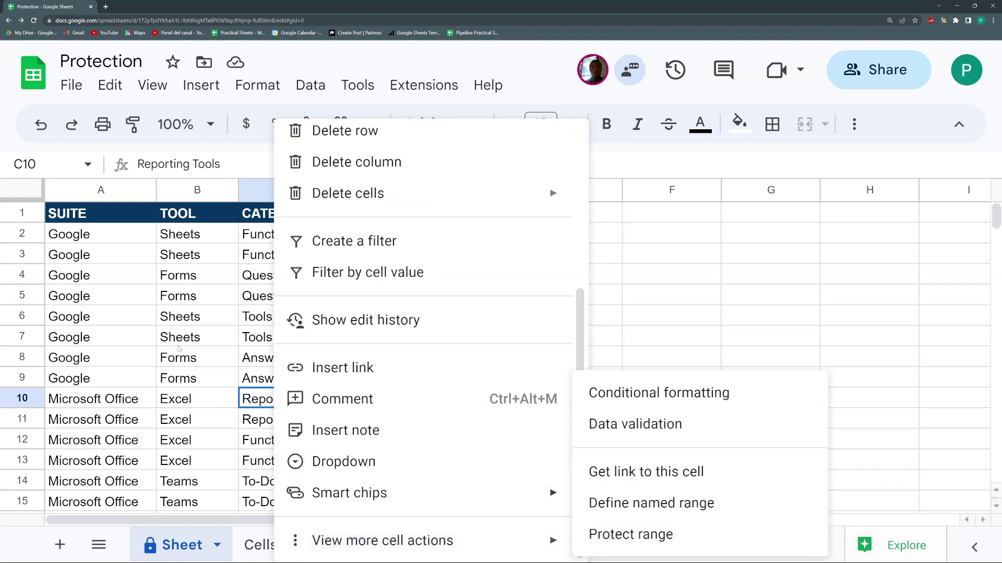
click(149, 317)
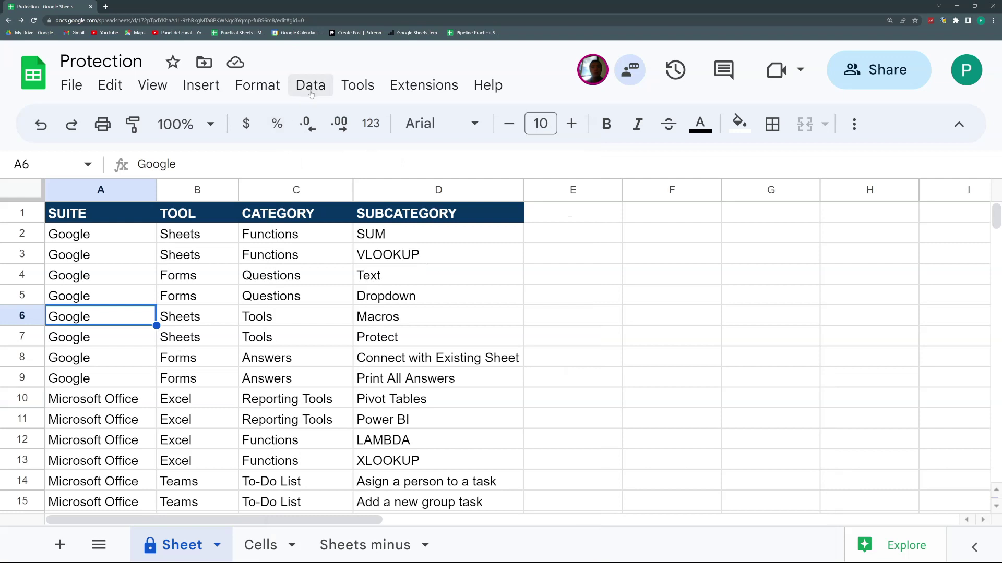
click(311, 85)
scroll(384, 261, down, 2)
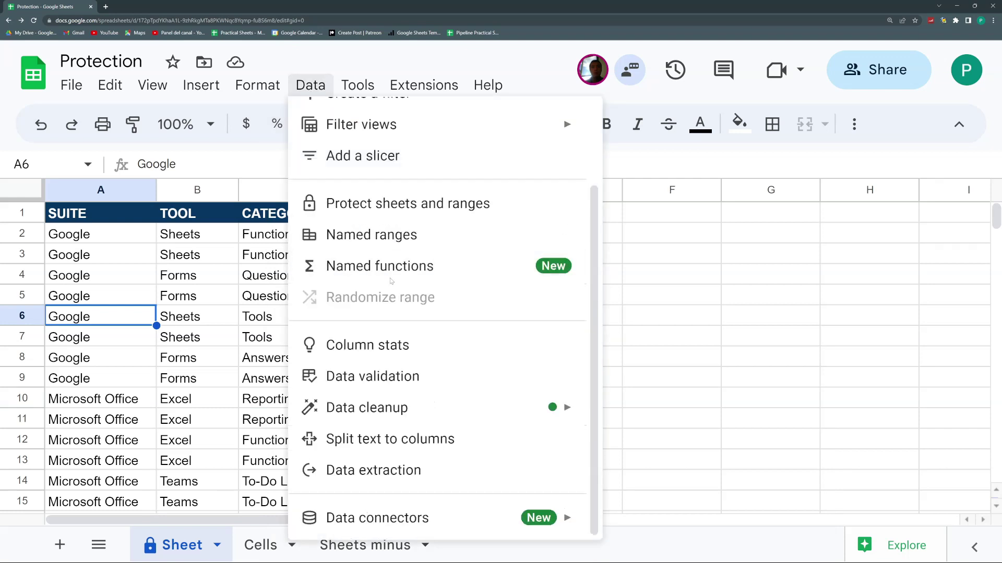
click(202, 300)
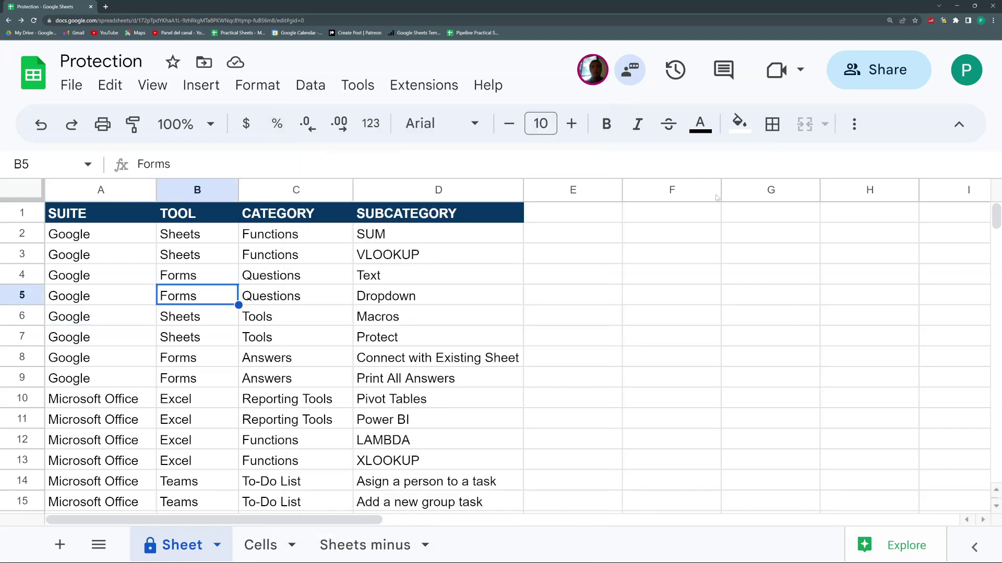
Collapse the menu bar and search the menus for 'protect' to open Protected sheets and ranges.
click(959, 125)
click(239, 73)
text(protect)
click(217, 105)
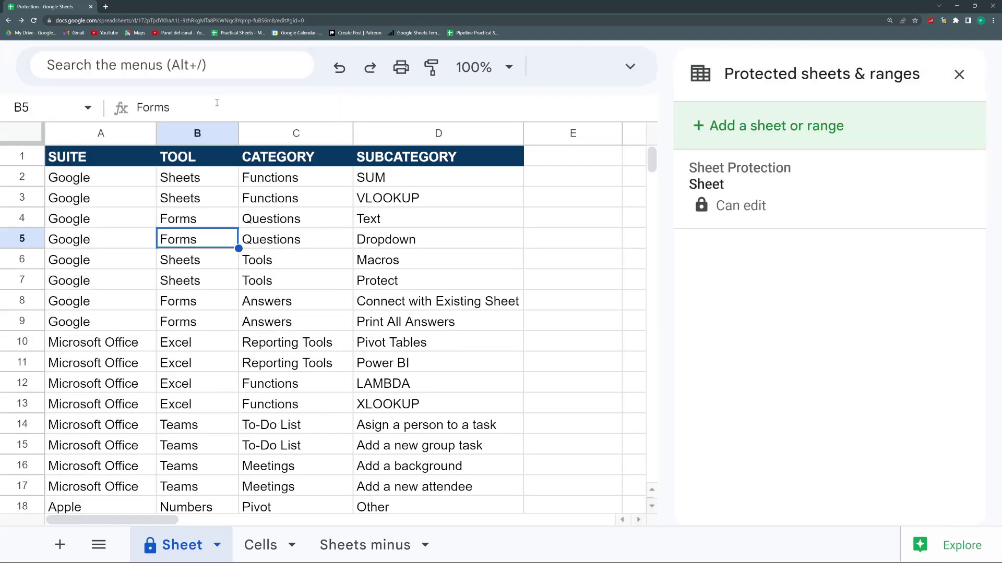
Search menus for 'show' to display protected ranges, then move to the collaborator's view-only copy.
click(217, 67)
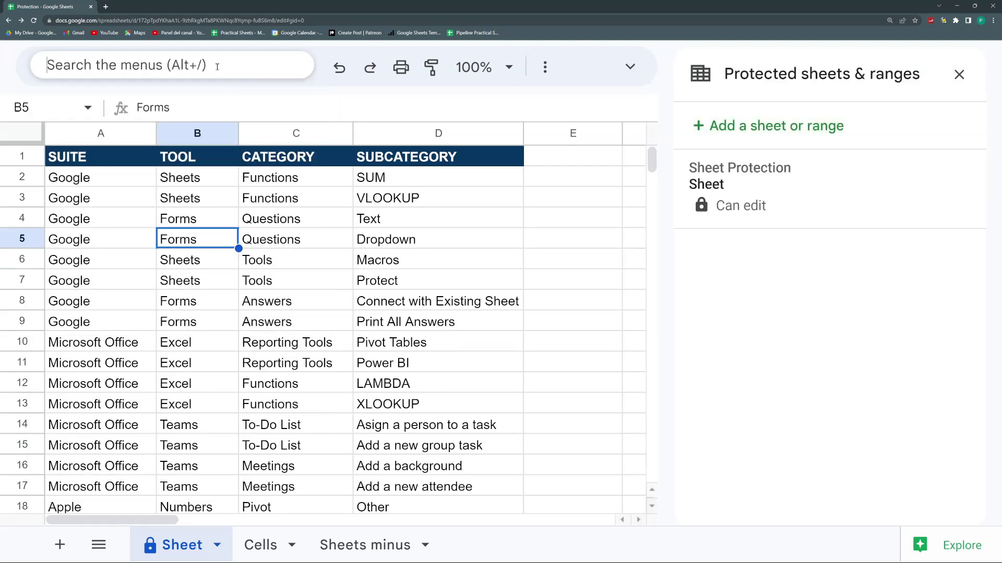
text(show)
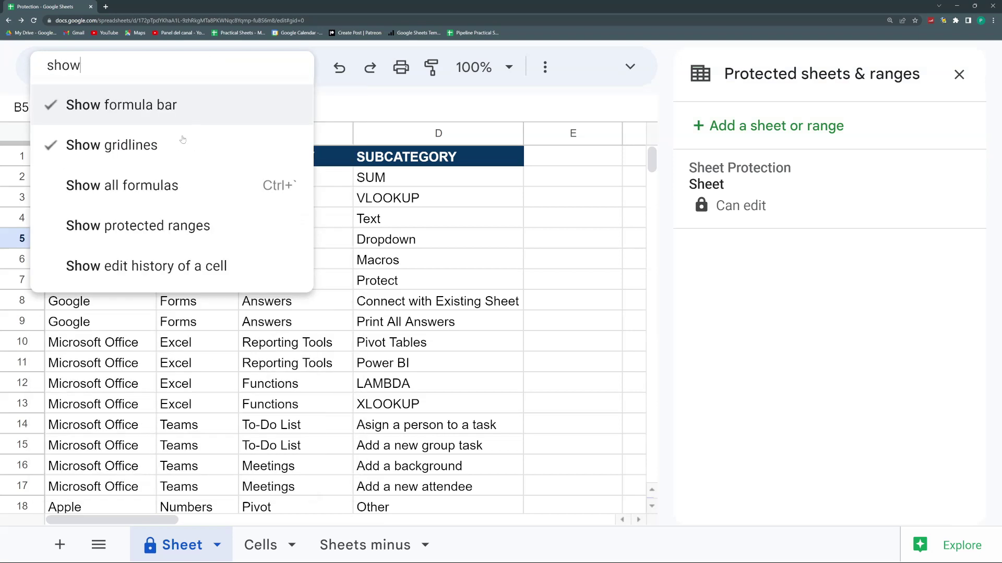
click(166, 234)
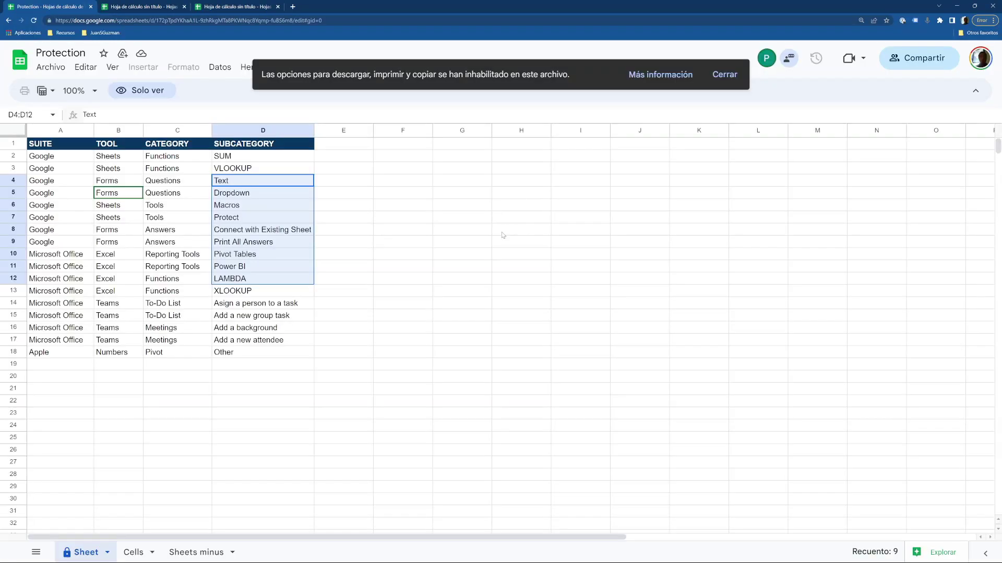
click(504, 235)
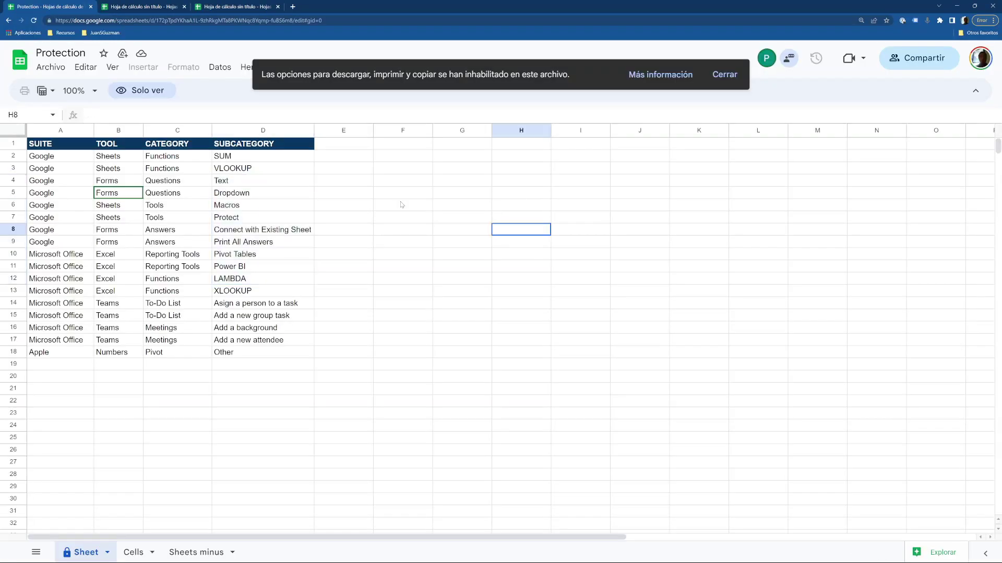
In the viewer's copy, open Proteger hojas e intervalos and confirm the Sheet entry reads Solo lectura.
click(219, 67)
click(286, 200)
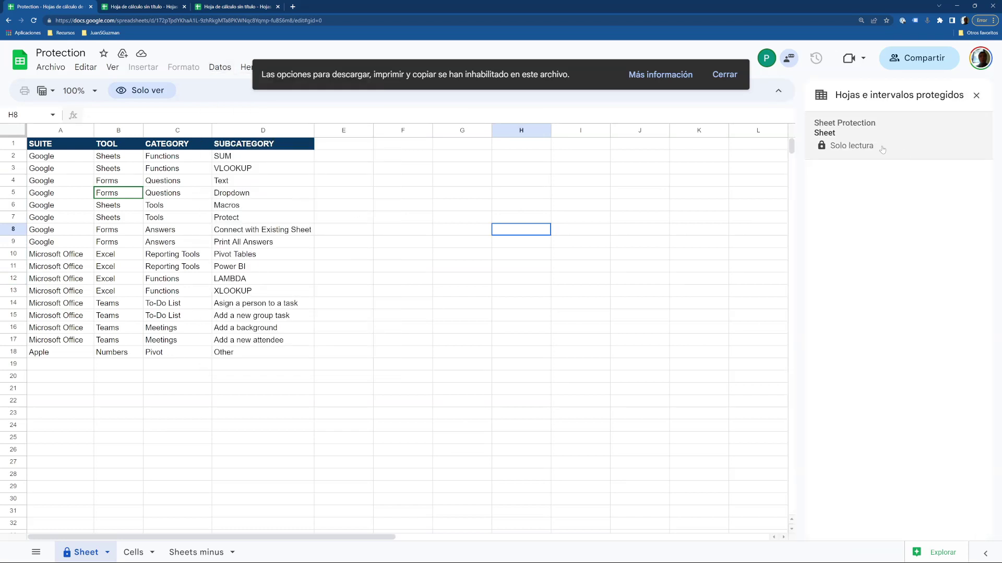
click(876, 139)
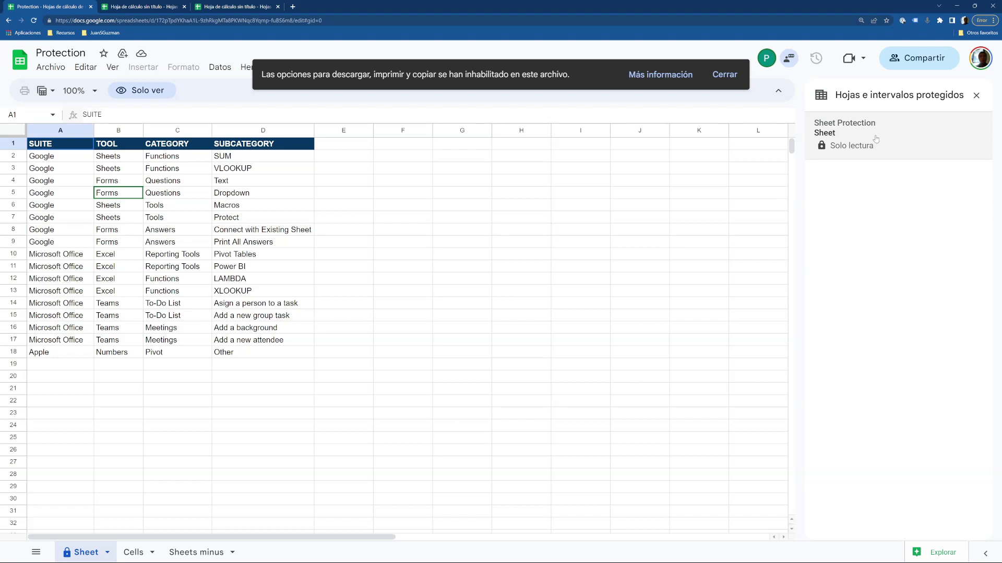
click(304, 412)
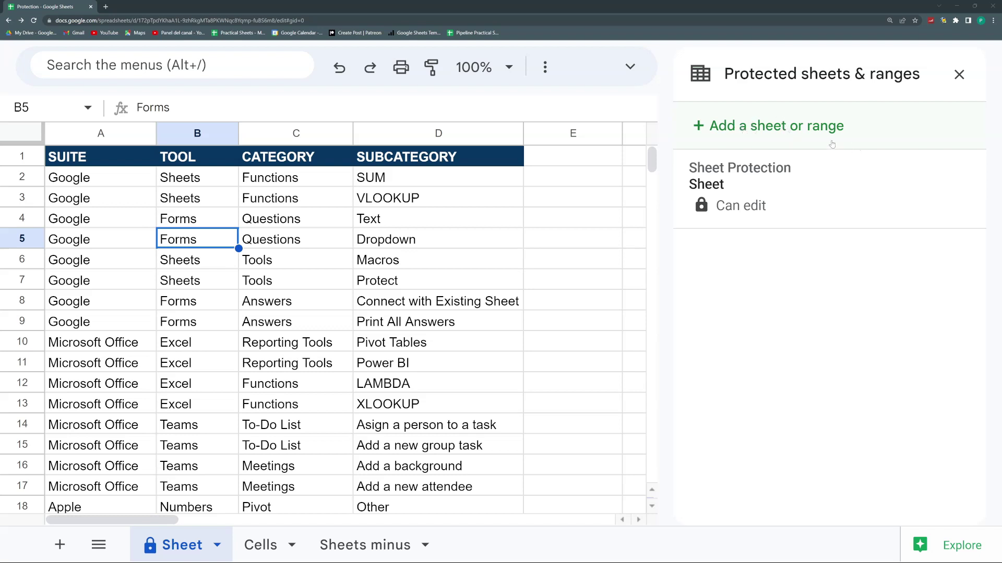
On the Cells tab, protect B1 as 'Cell Protection' with editing limited to only you.
click(259, 543)
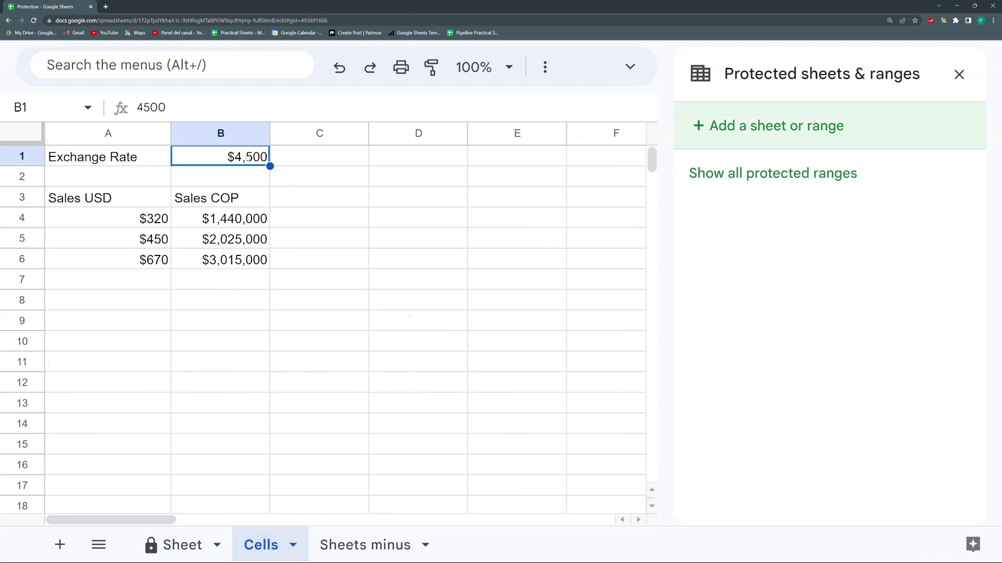
right_click(248, 158)
scroll(344, 324, down, 4)
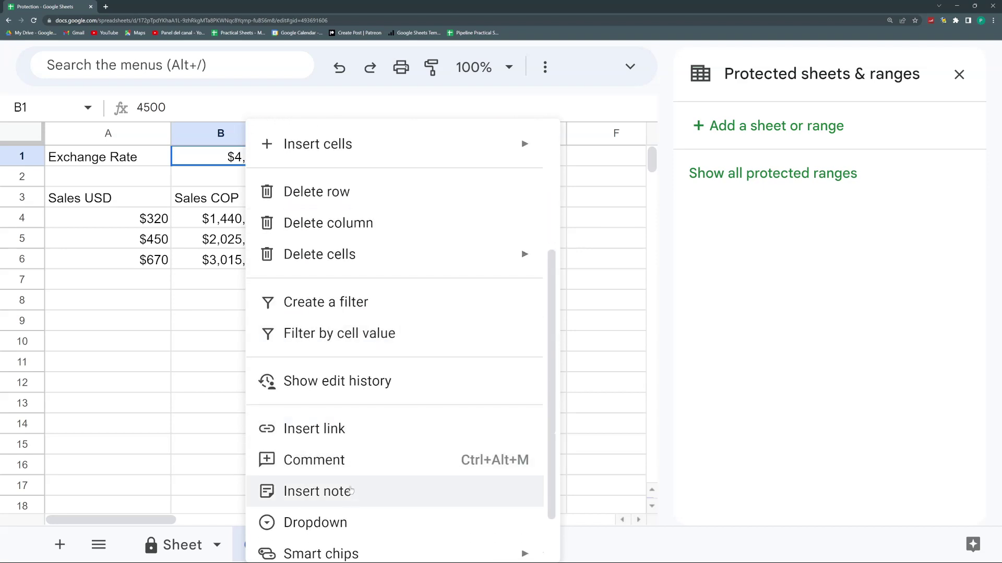
scroll(350, 491, down, 2)
mouse_move(335, 548)
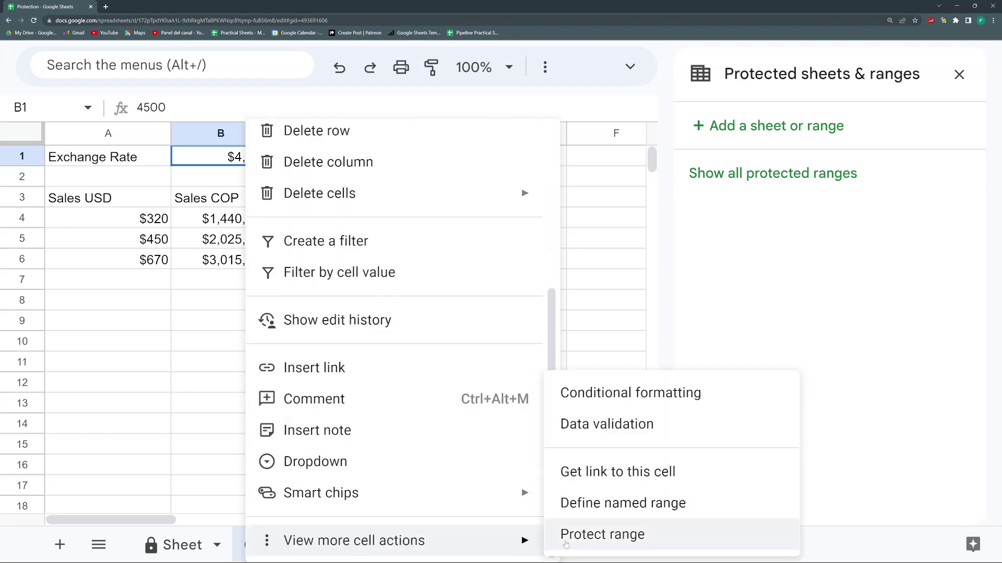
click(566, 543)
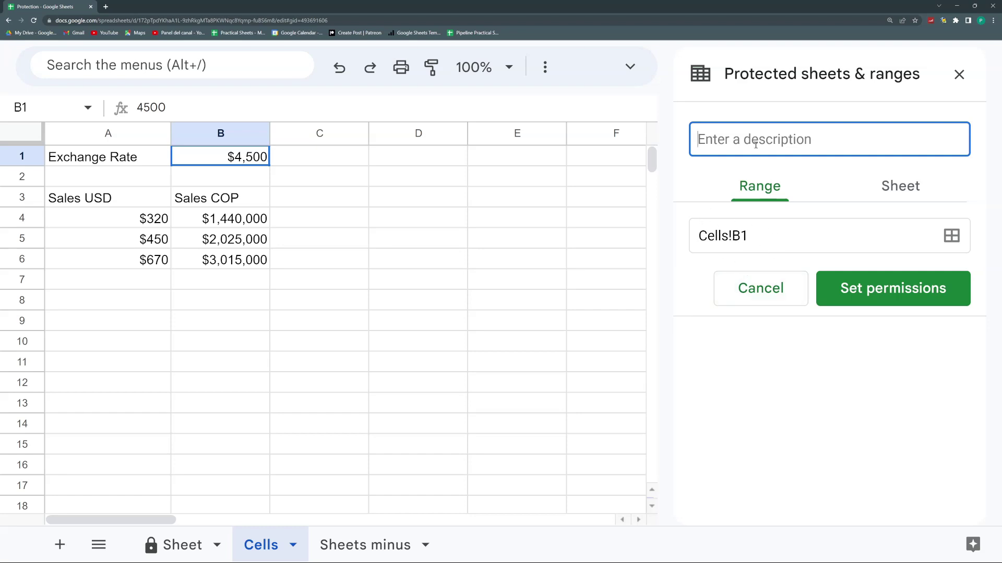
text(C)
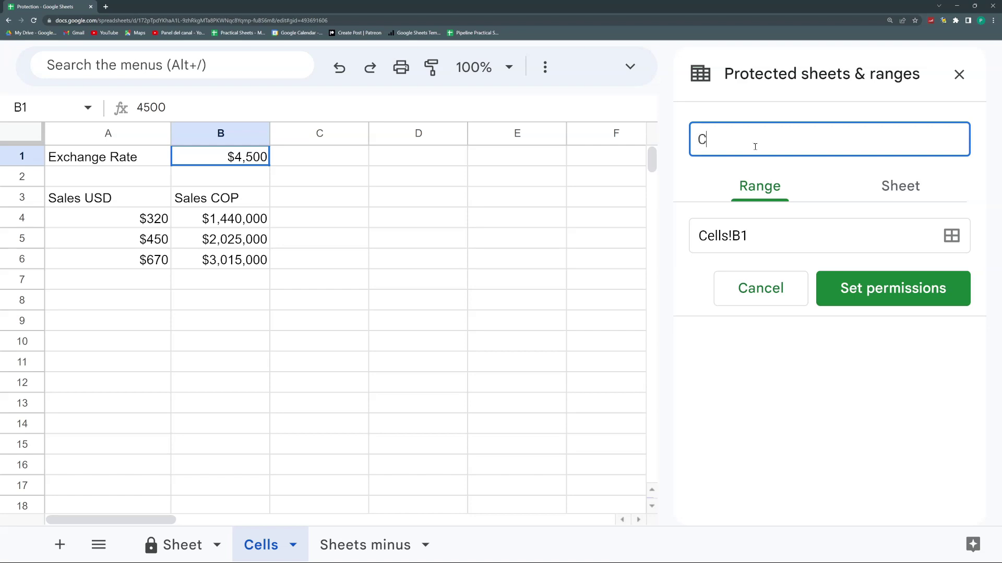
text(ell Protection)
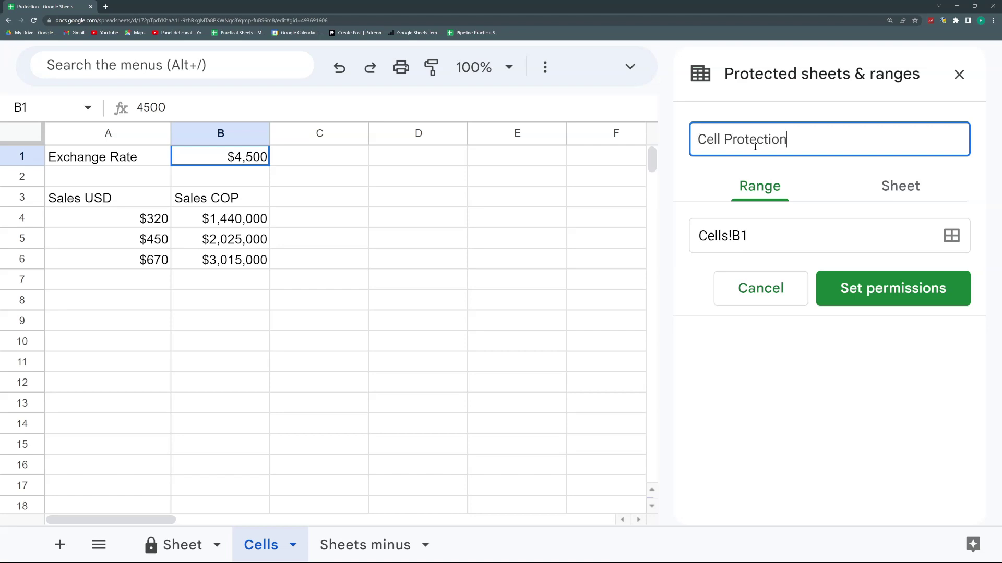
click(908, 290)
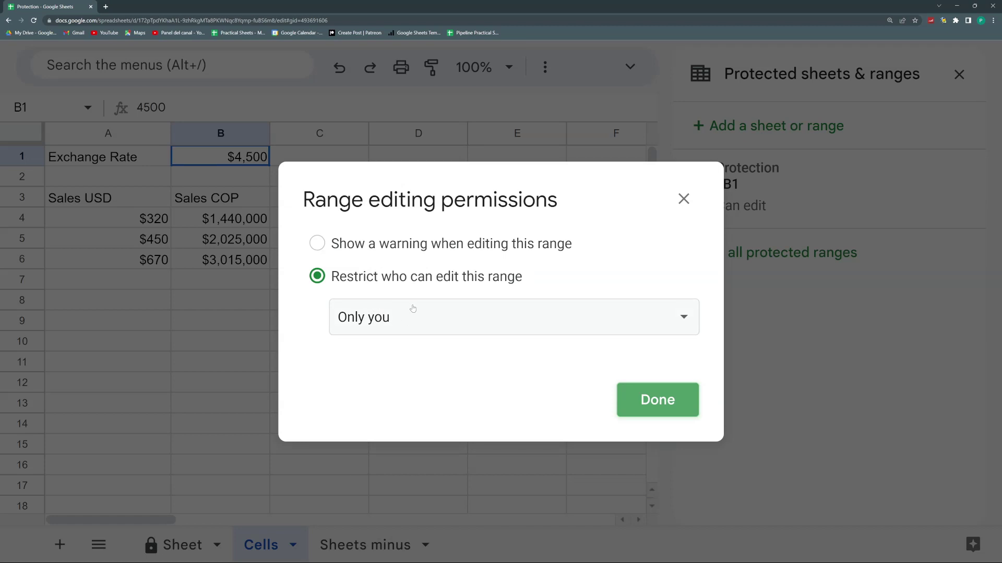
click(675, 395)
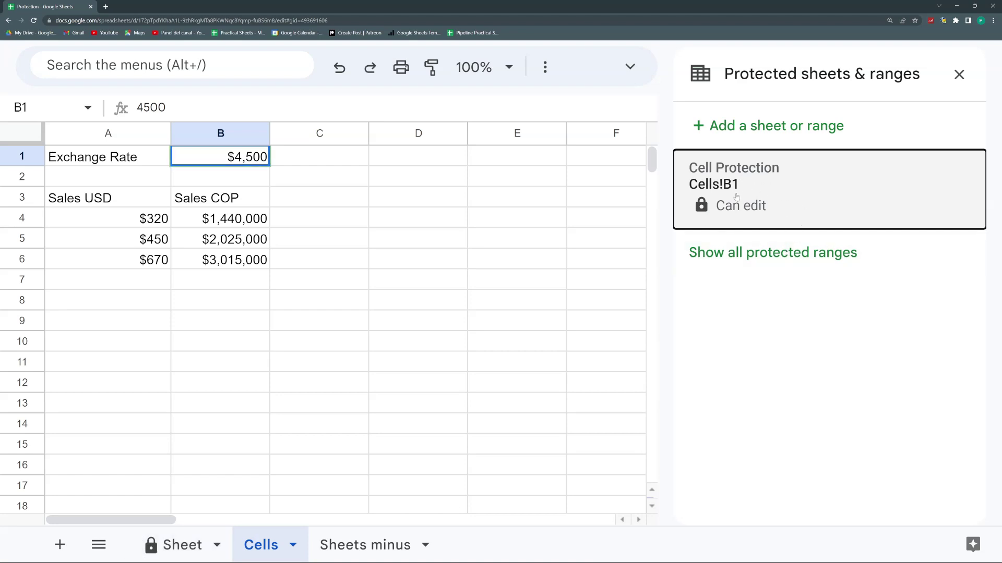
click(588, 241)
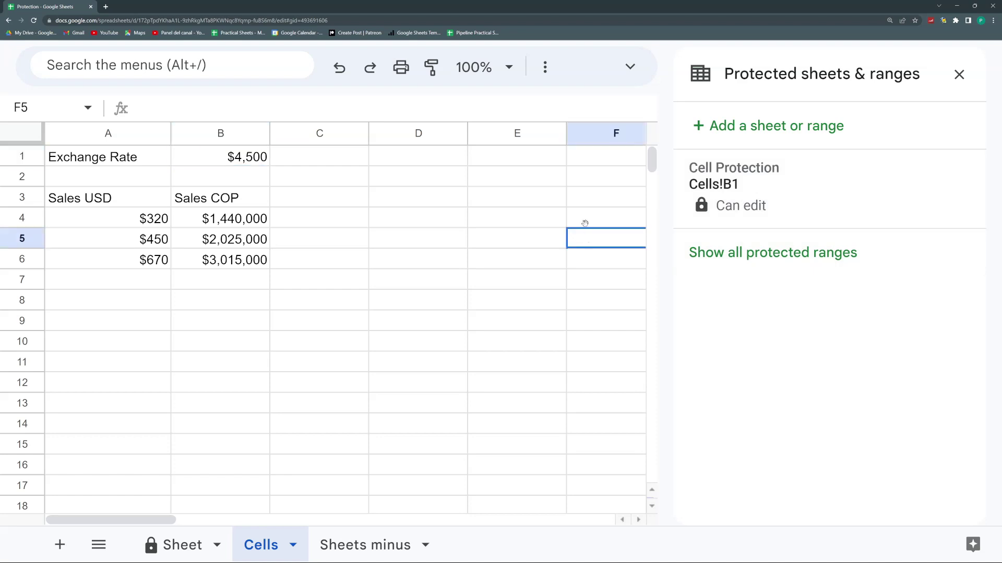
Check B1 in both the owner's and collaborator's windows, then close the protected ranges panel.
click(254, 163)
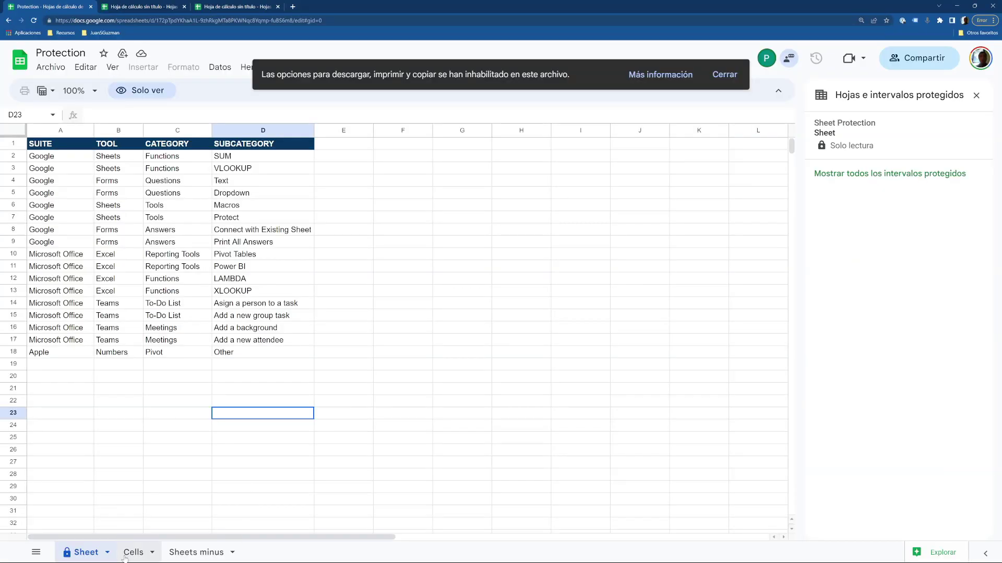
click(126, 554)
click(154, 145)
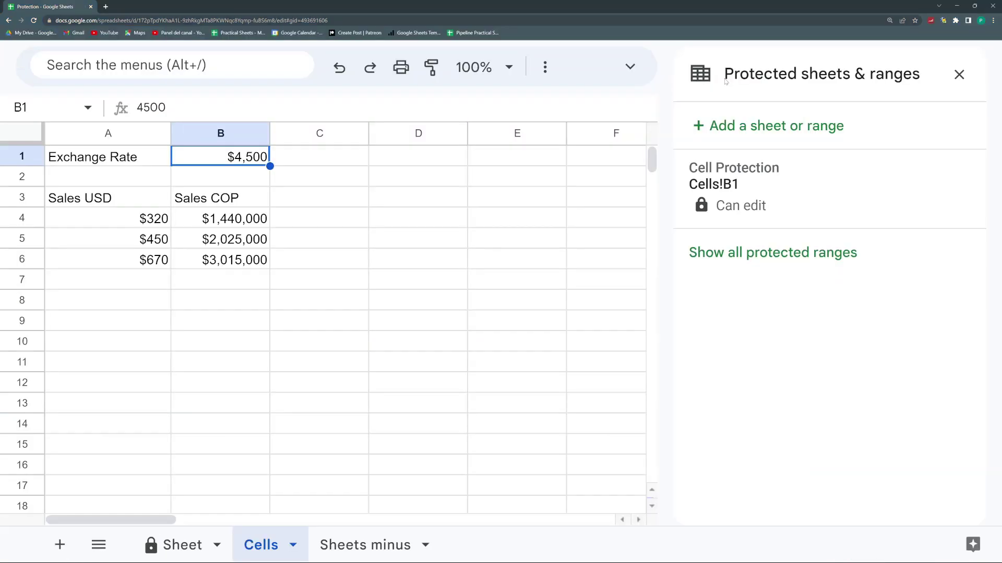
click(953, 80)
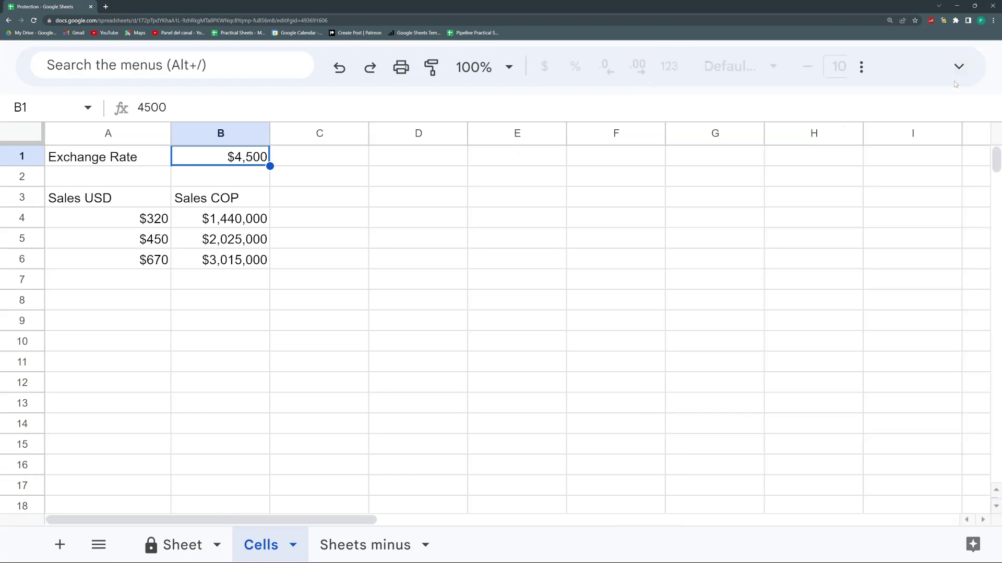
Change the collaborator's sharing role from Viewer to Editor and save.
click(957, 68)
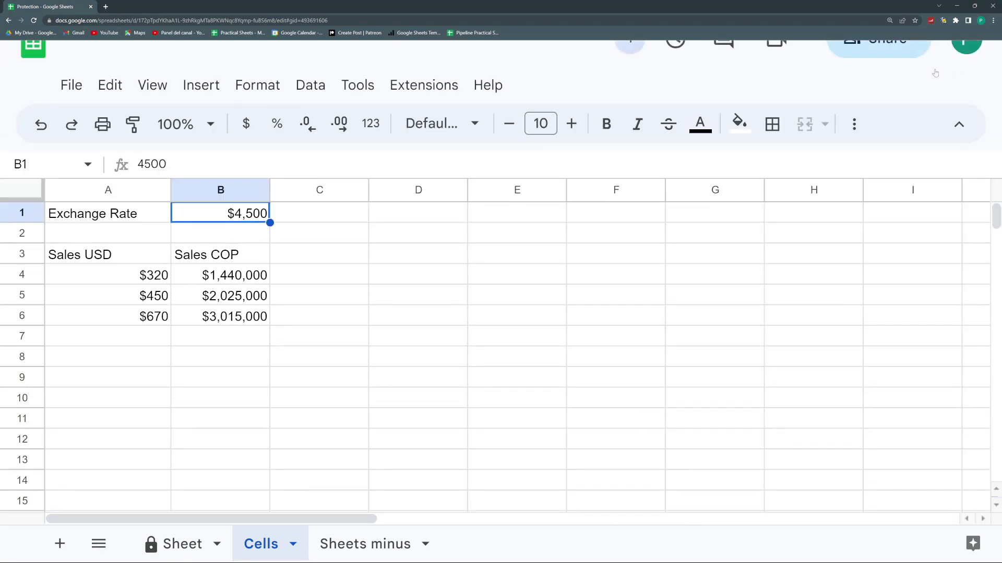
click(885, 73)
click(704, 319)
click(676, 190)
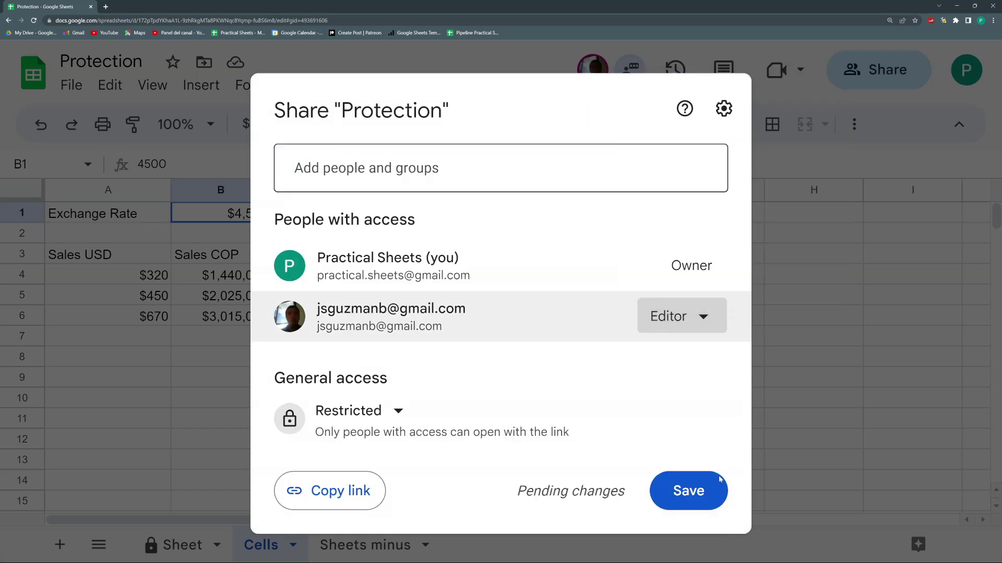
click(697, 495)
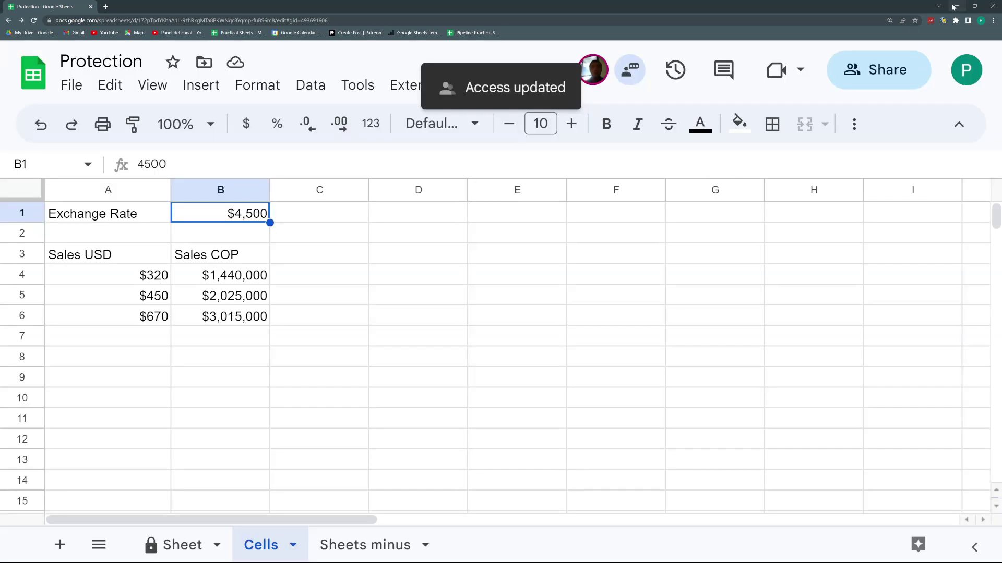
click(957, 6)
Reload the collaborator's copy, attempt to edit B1, and dismiss the protected-cell error.
click(212, 181)
click(154, 149)
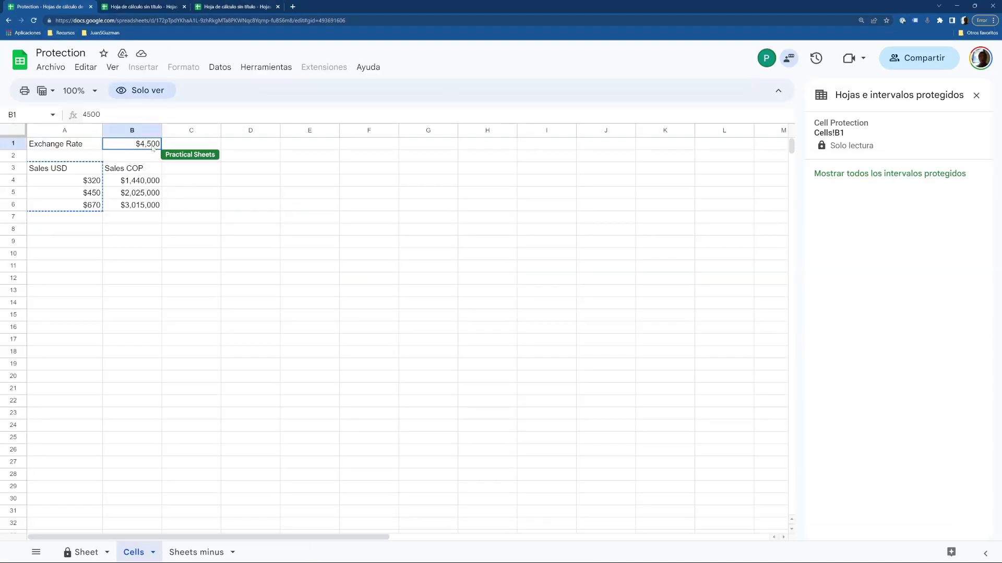
click(196, 197)
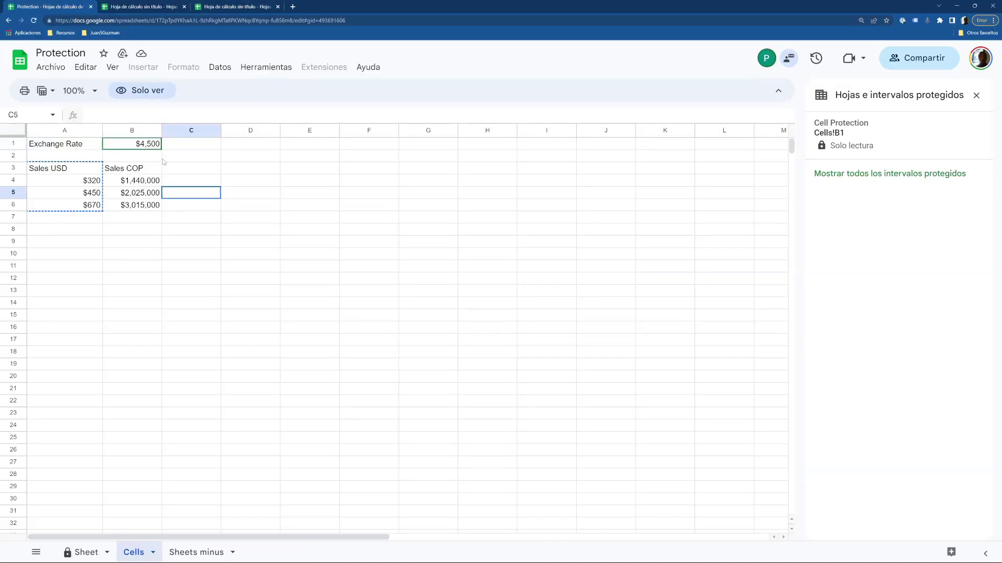
click(36, 21)
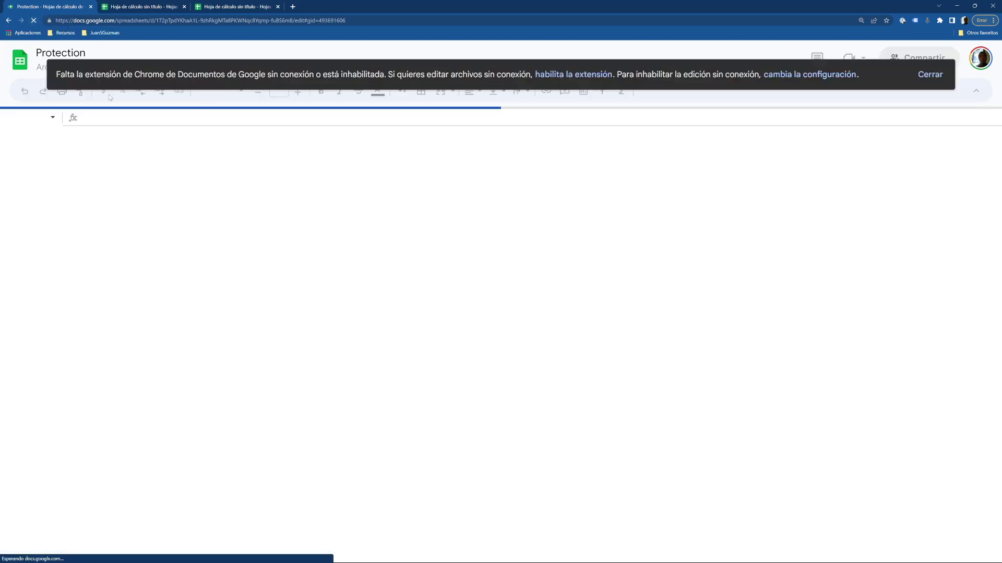
click(939, 76)
click(147, 149)
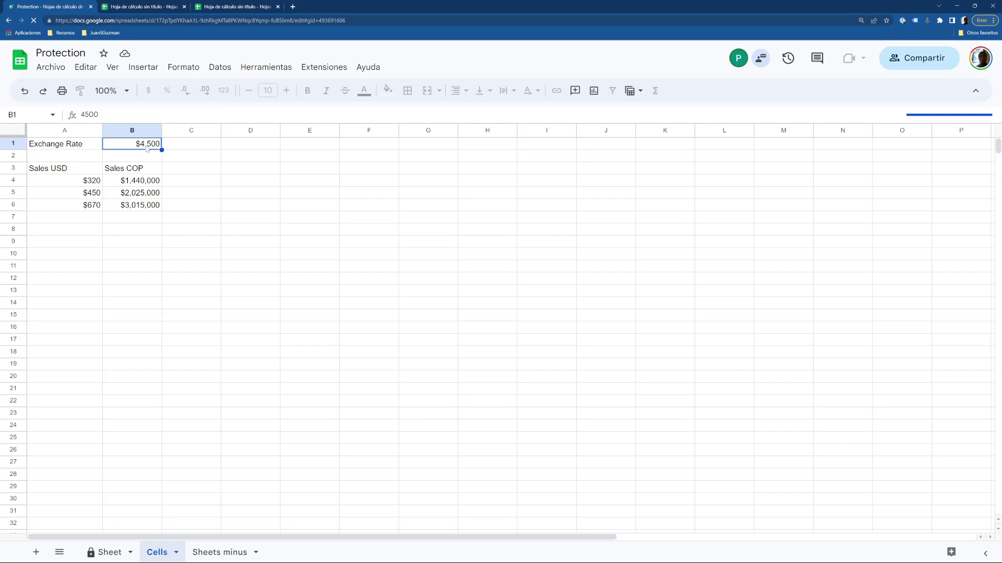
double_click(149, 148)
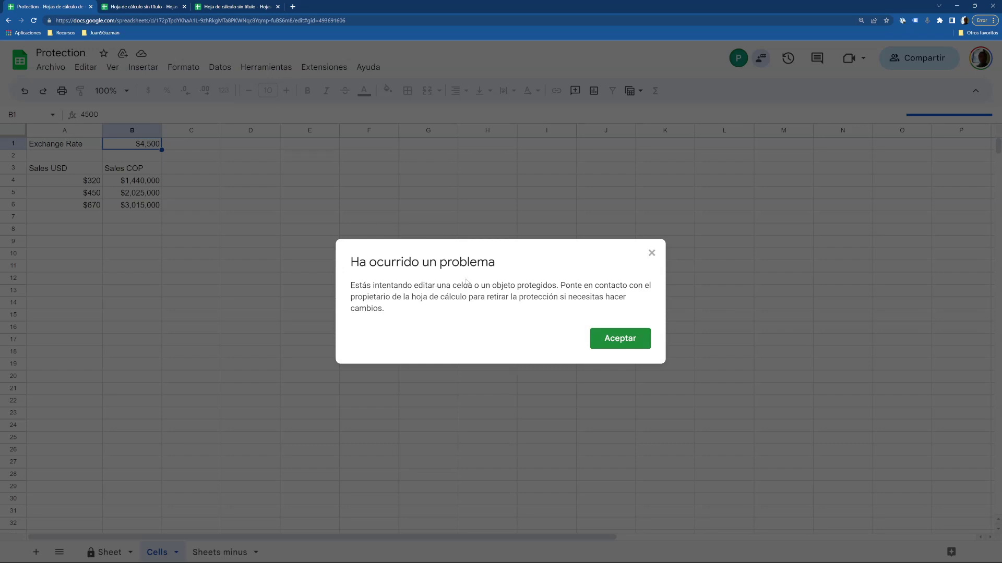
click(652, 254)
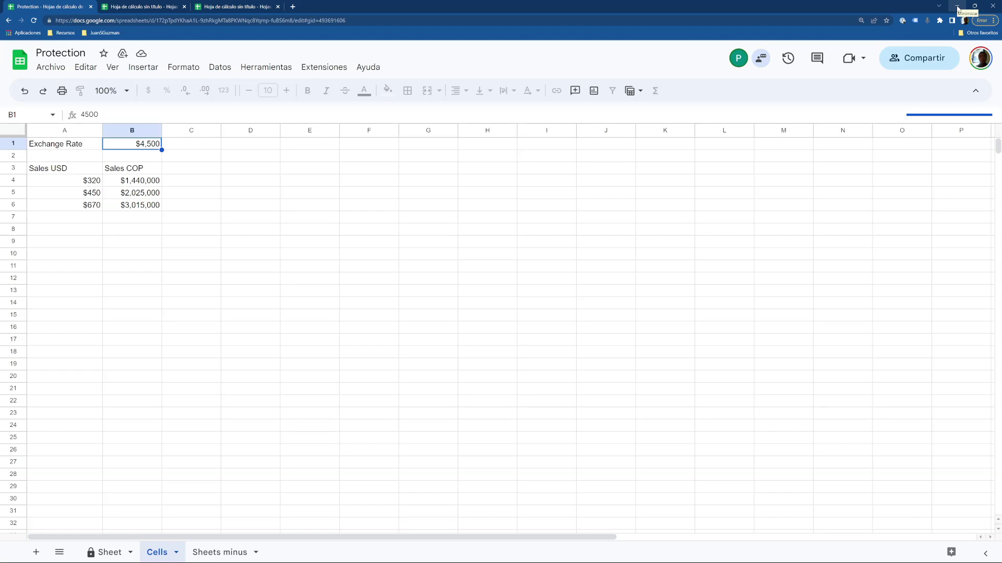
Open Protected sheets and ranges and list every protection, showing Cells!B1 and Sheet.
click(217, 68)
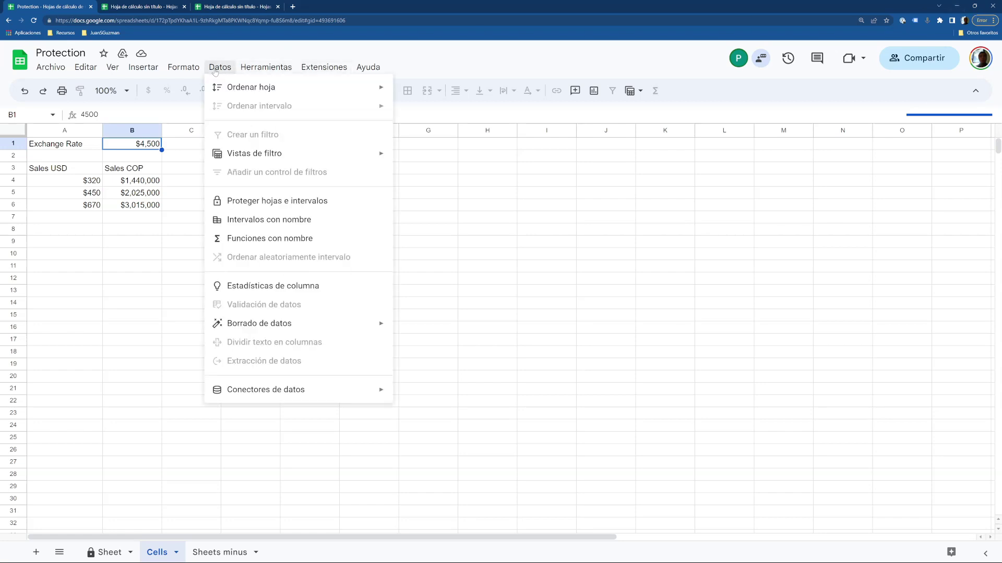
click(260, 200)
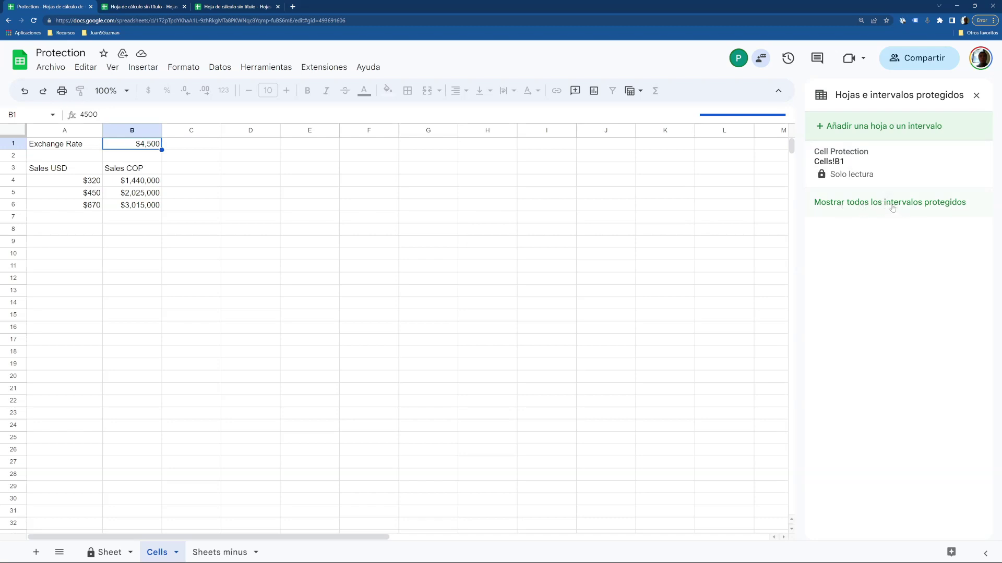
click(892, 207)
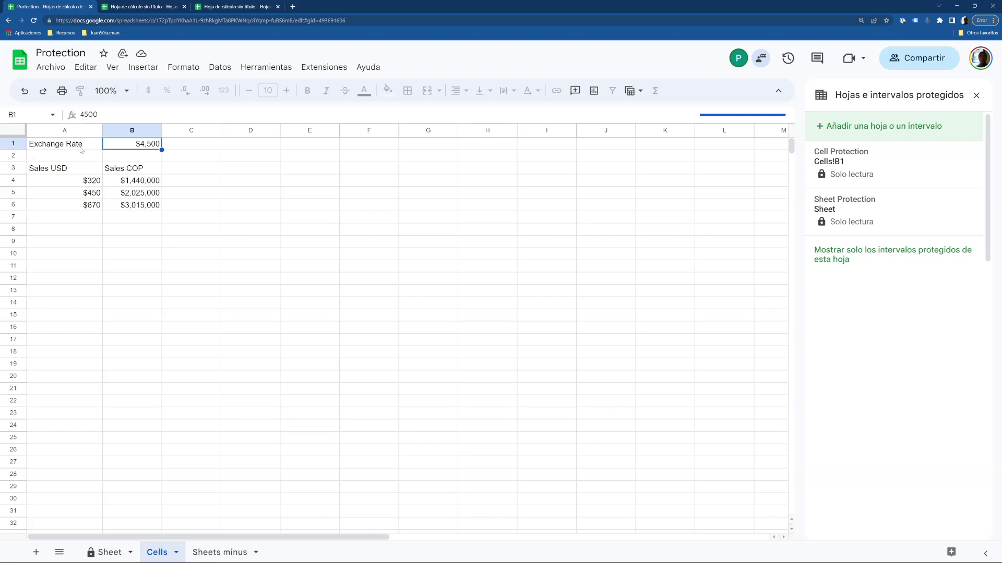
mouse_move(159, 550)
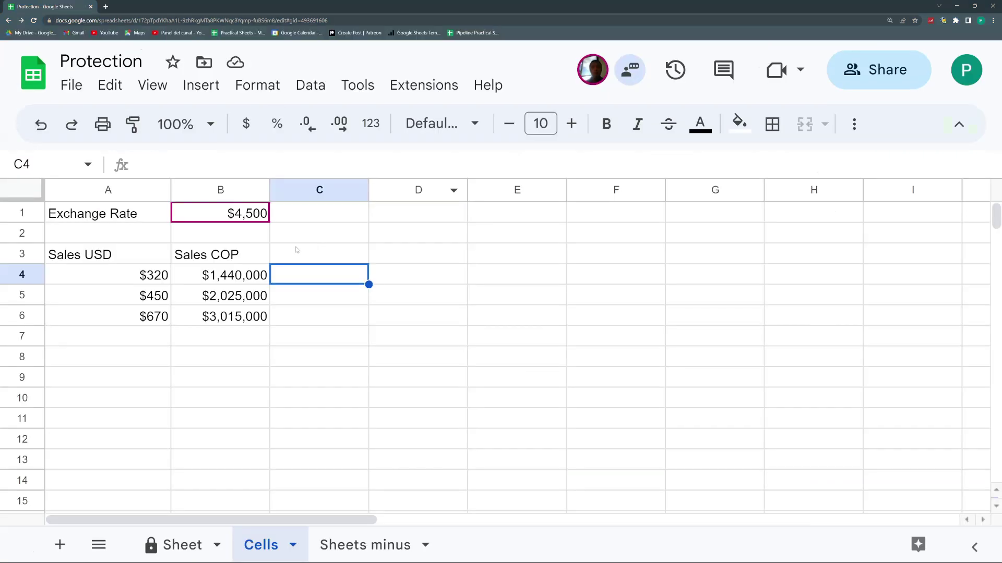
click(295, 242)
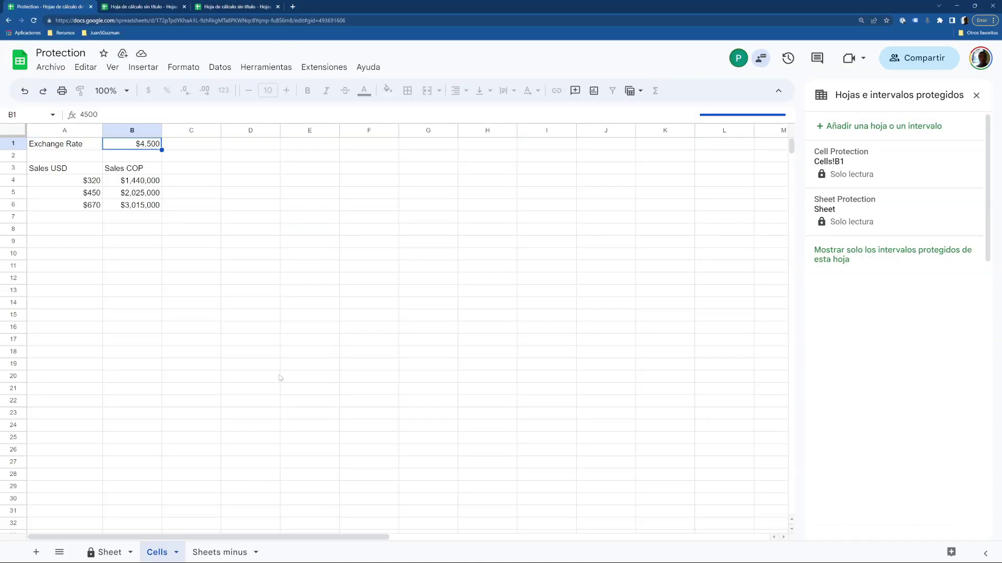
click(143, 205)
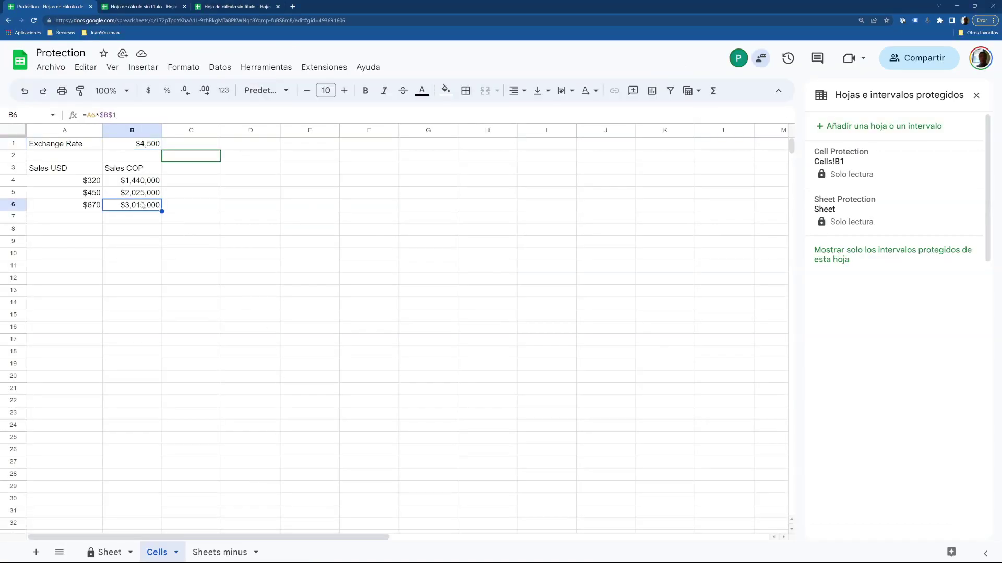
Add a protected range for Cells!B6, restricted to you and the owner.
right_click(142, 205)
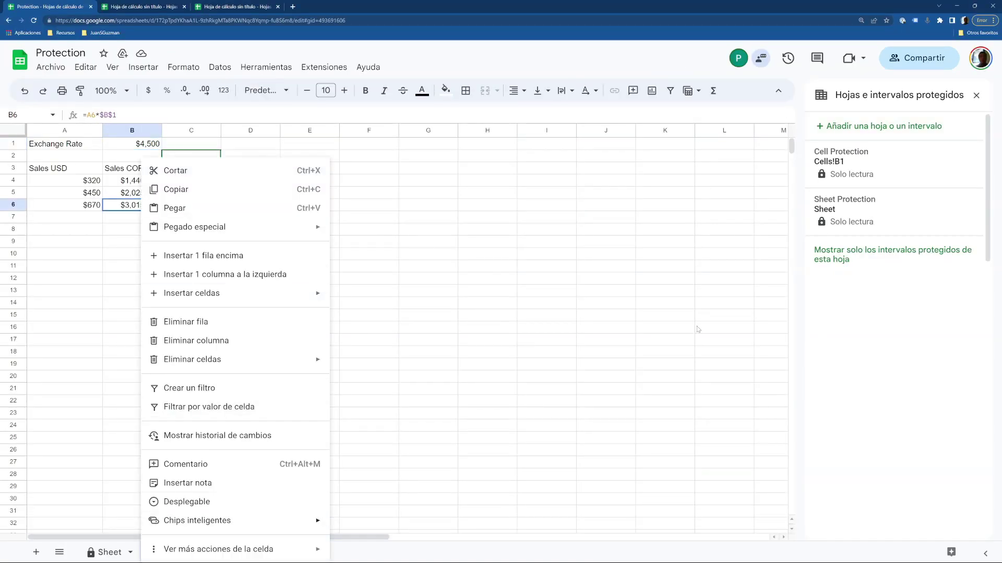
click(856, 128)
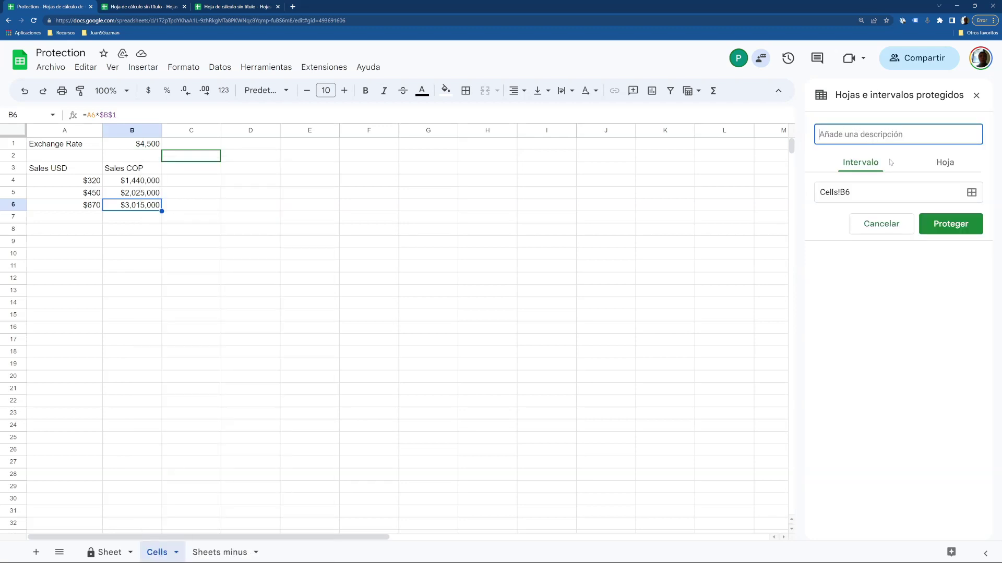
click(950, 223)
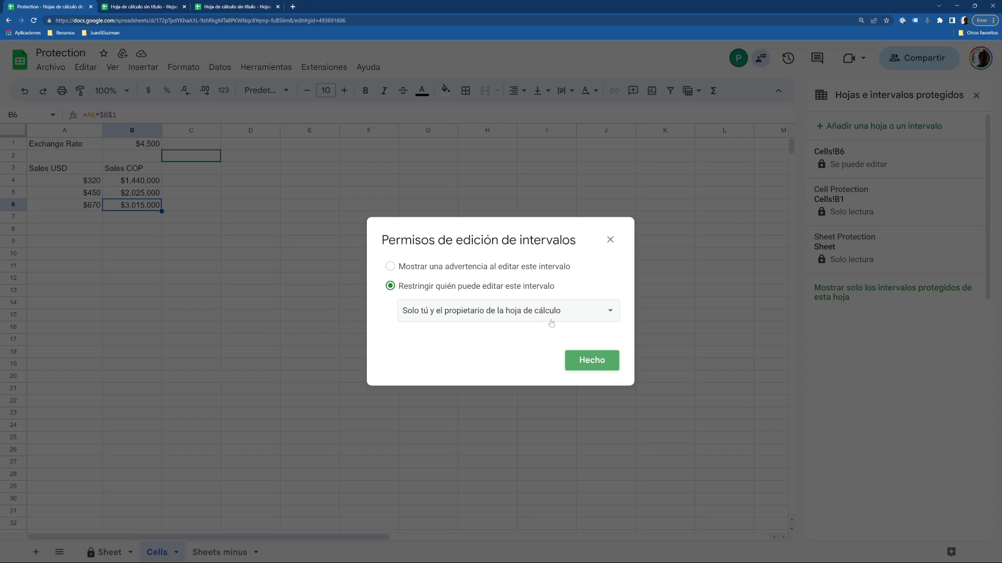
click(609, 240)
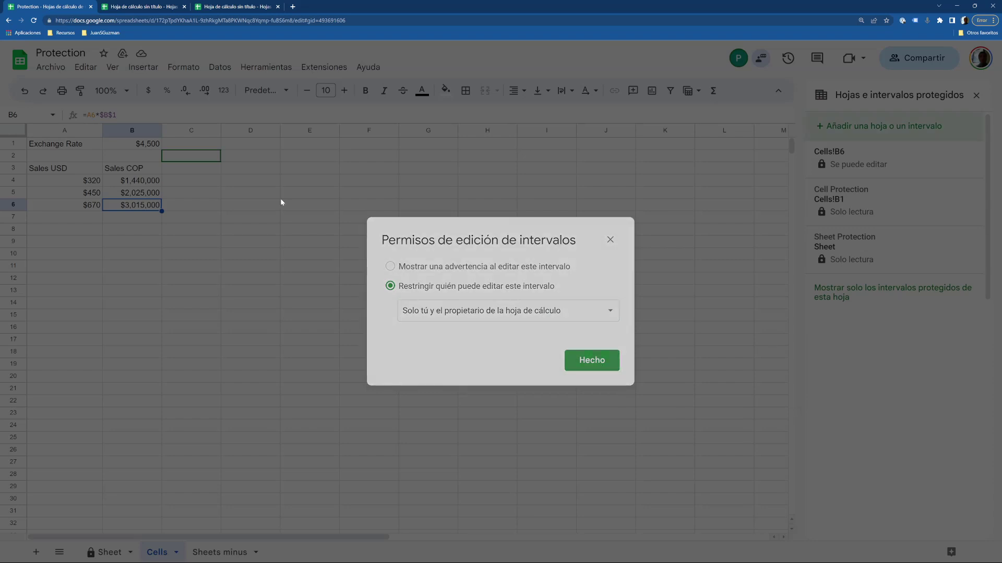
click(276, 196)
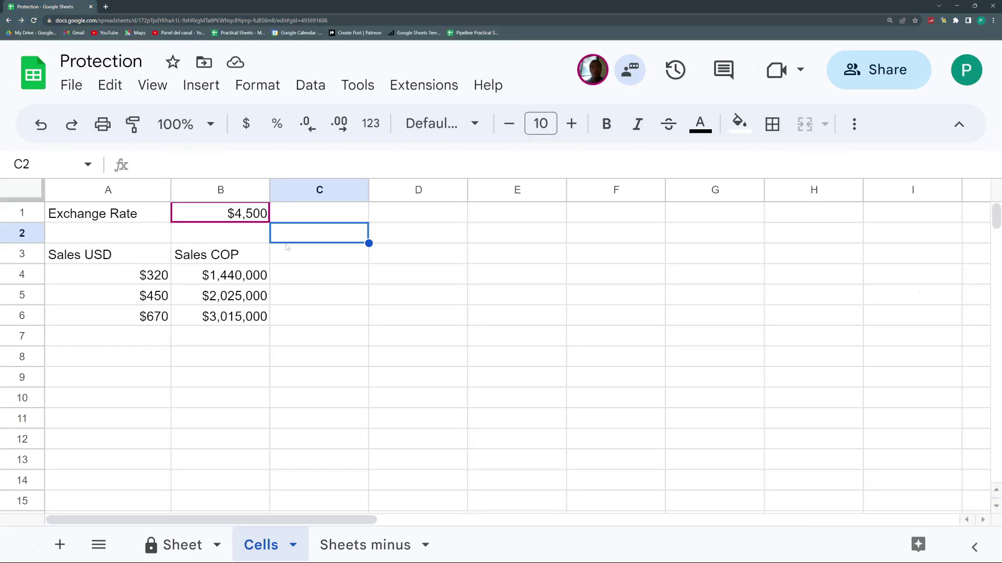
Go to Sheets minus and highlight the sales table A4:C7 and inputs B1:B2.
click(335, 276)
click(380, 541)
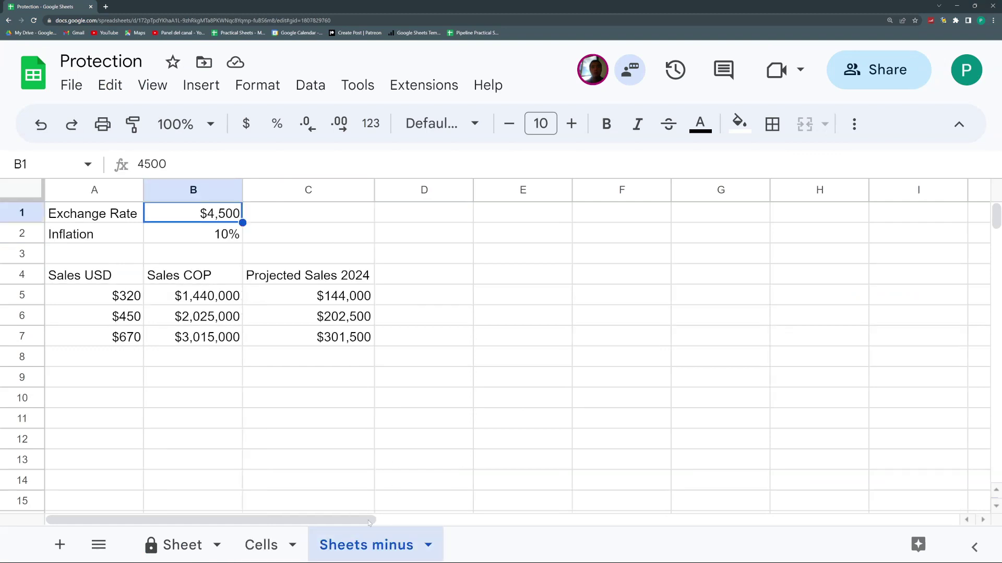
click(217, 417)
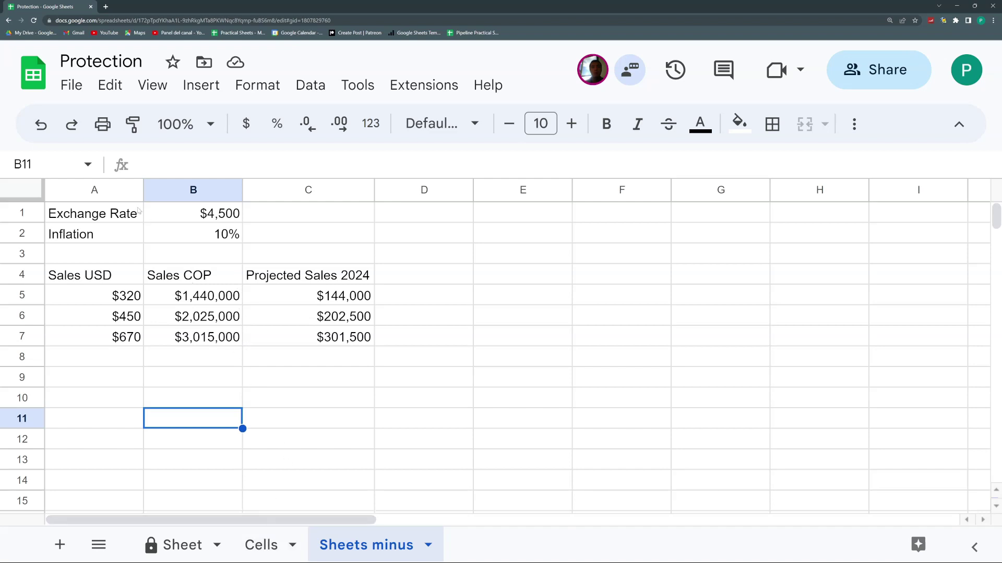
drag(134, 271, 313, 338)
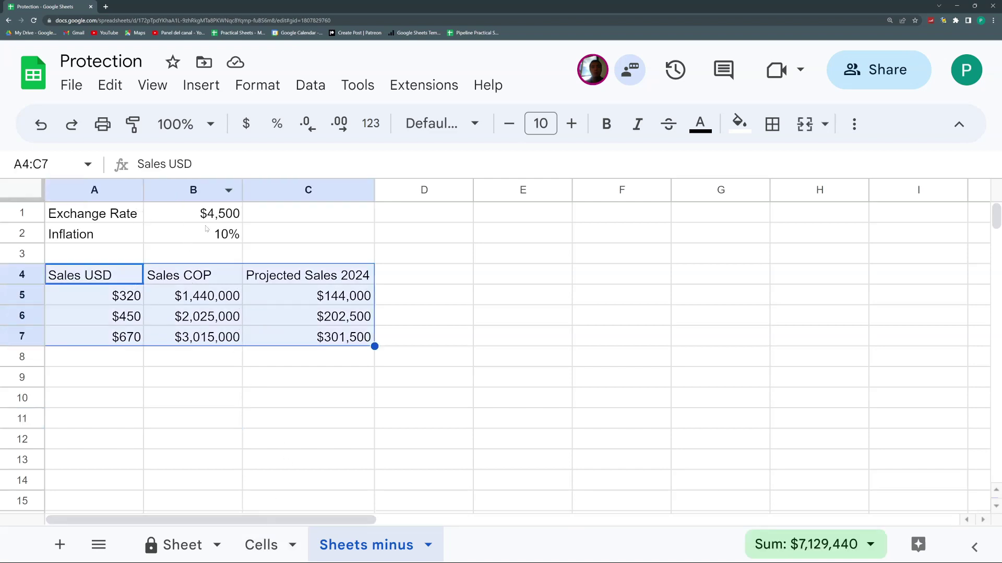
drag(204, 219, 203, 236)
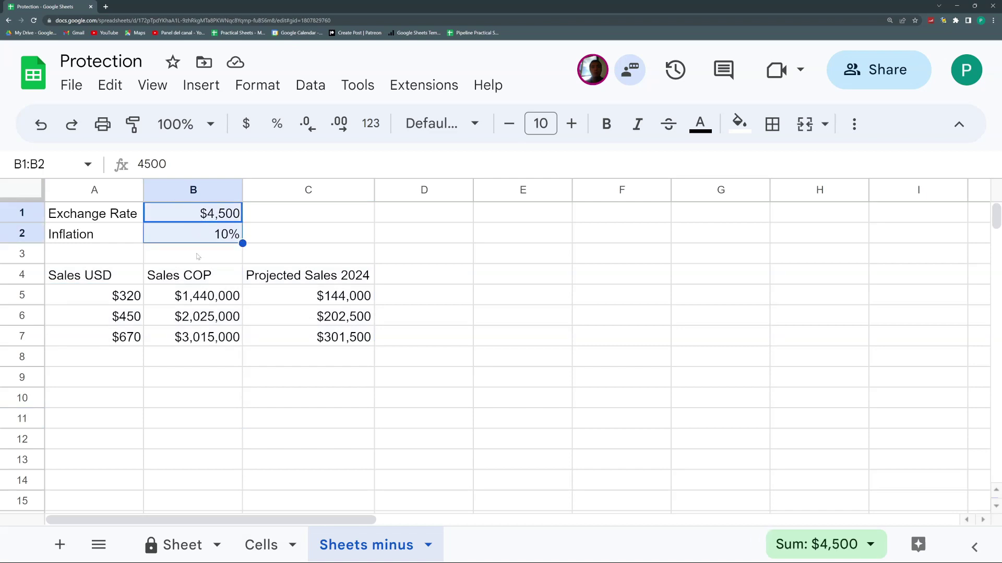
click(281, 547)
click(349, 547)
Walk through ranges A1:A14, B3:B12, C1:G12 and B1:B3, ending on B5's formula.
drag(94, 214, 111, 458)
drag(194, 256, 194, 439)
click(284, 213)
drag(288, 260, 757, 442)
drag(212, 214, 212, 250)
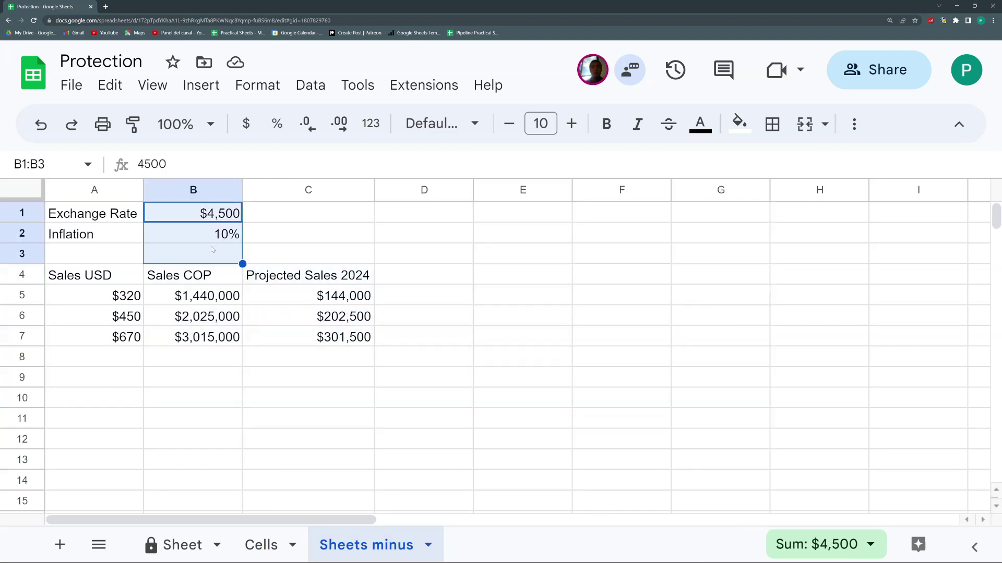
click(259, 232)
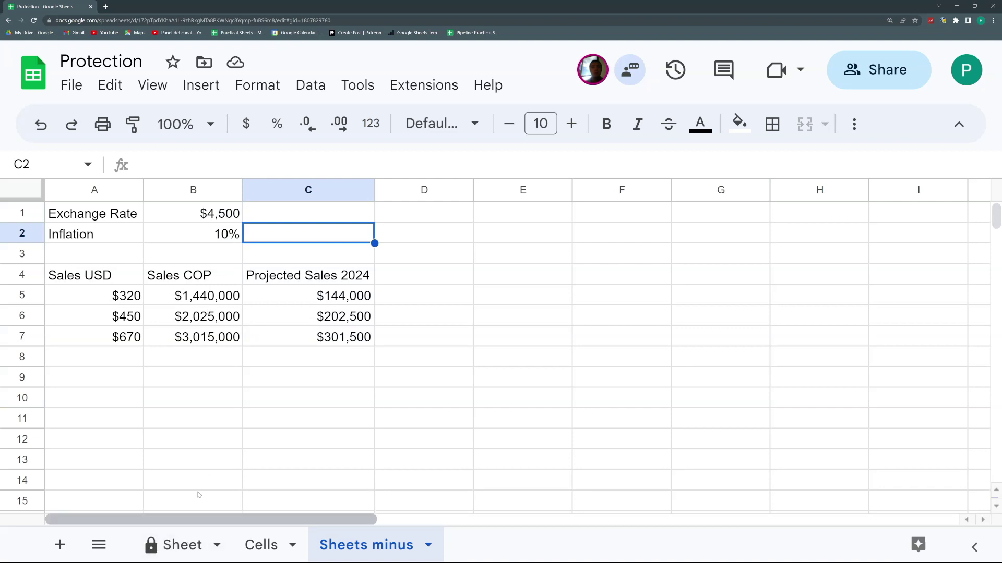
click(193, 295)
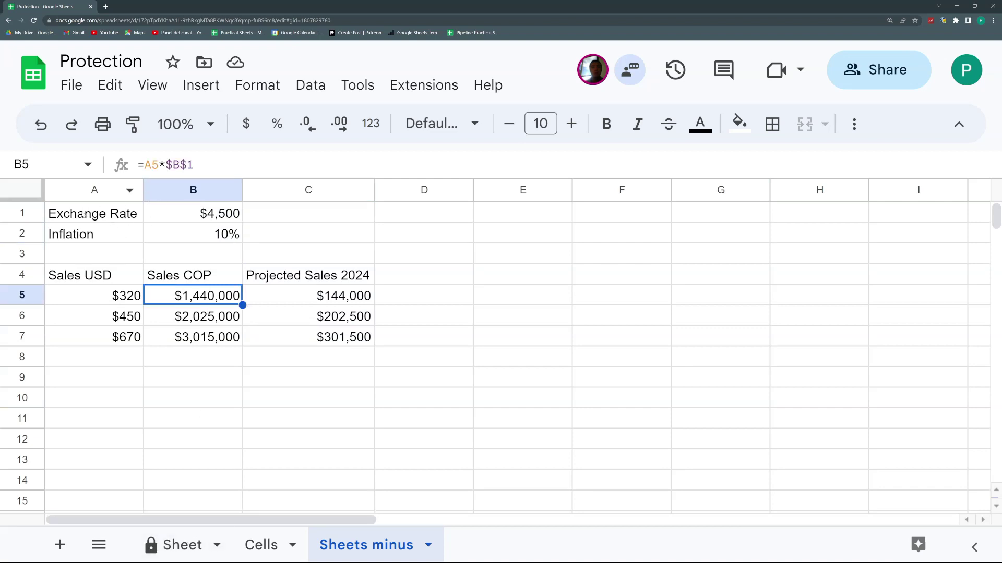
Protect the Sheets minus sheet as 'Sheet minus', excepting cells B1:B2.
click(189, 241)
click(427, 546)
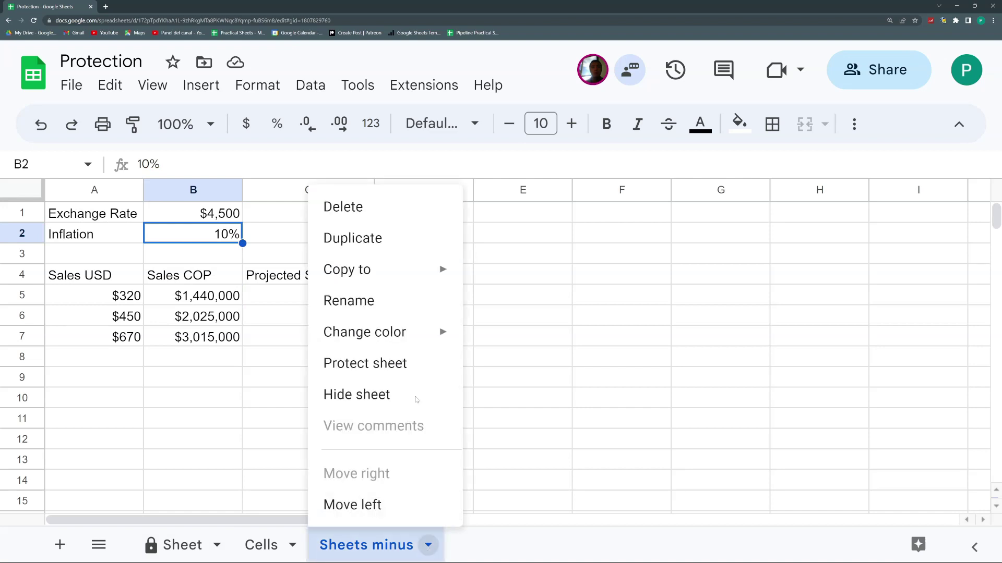
click(411, 366)
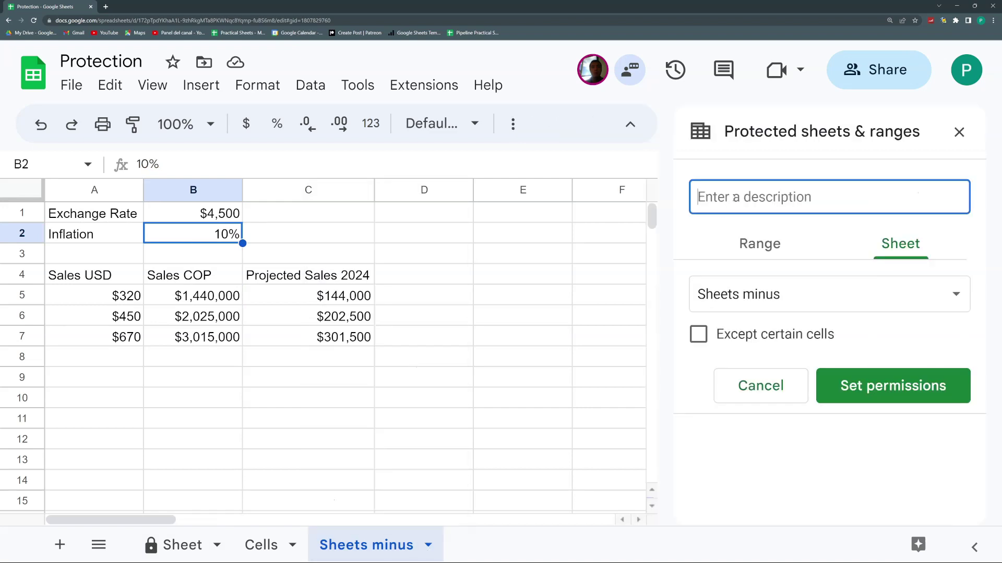
text(Sheet minus)
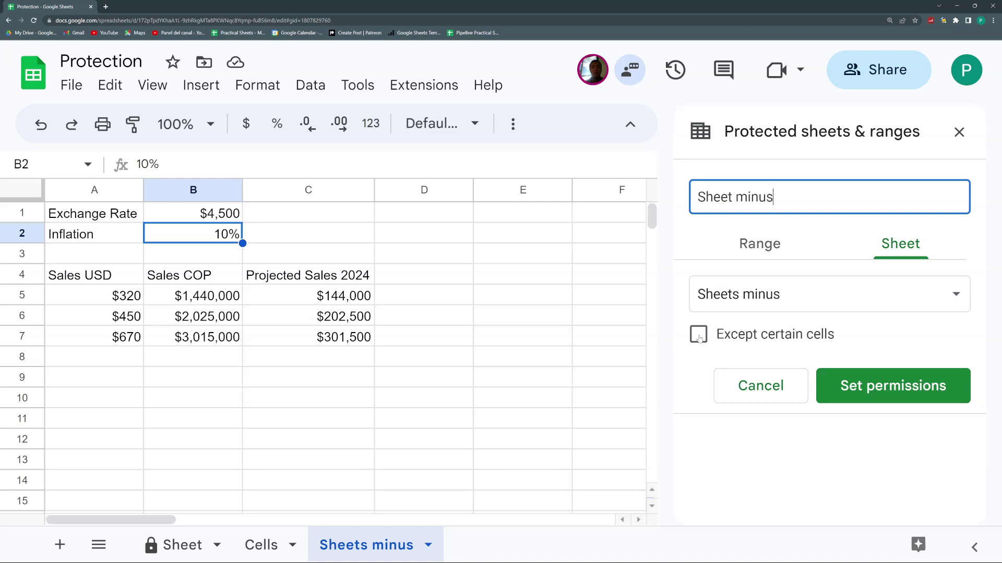
click(699, 336)
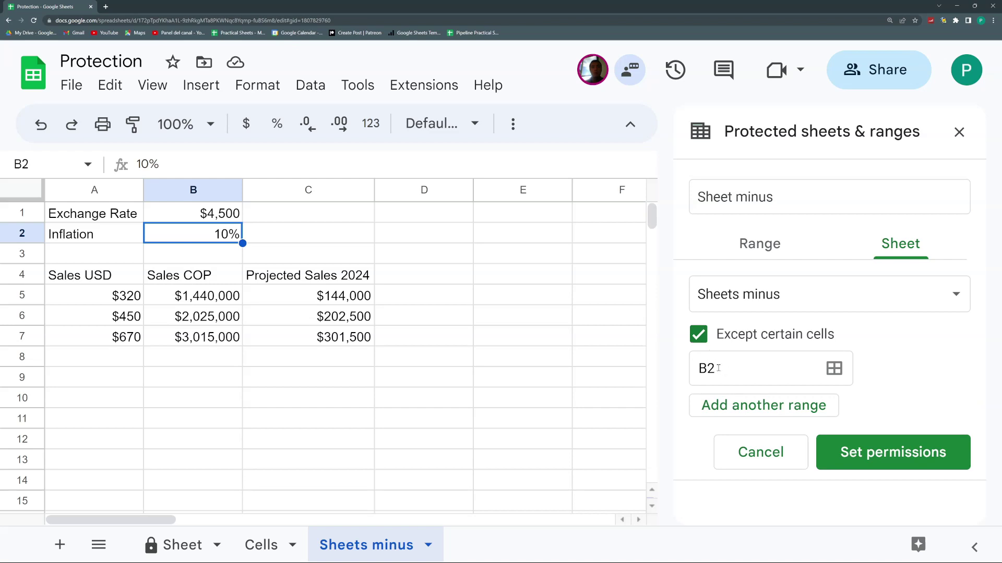
click(718, 367)
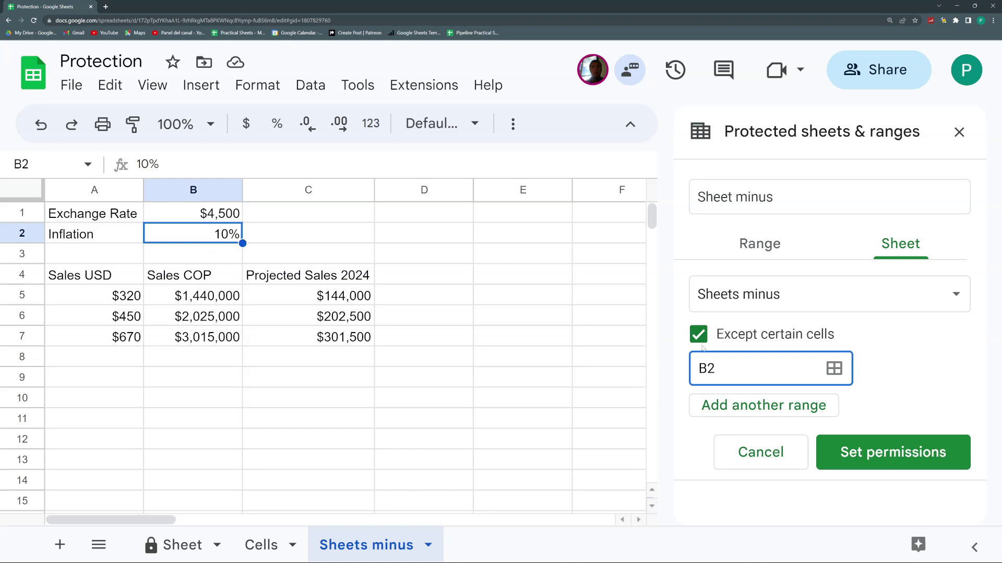
key(BackSpace)
text(1:B2)
click(904, 454)
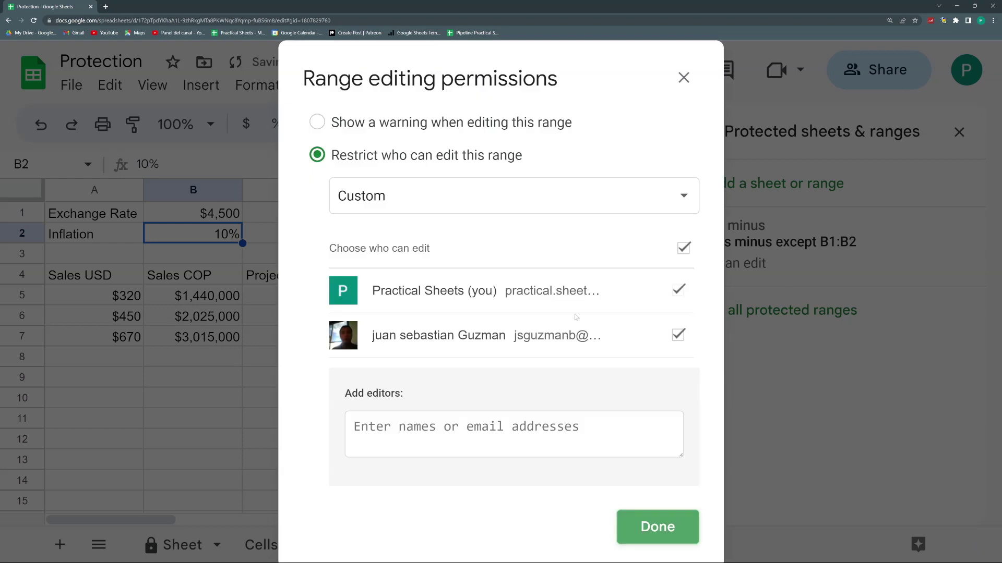
Limit Sheets minus editing to only you, then select A1:C9.
click(435, 206)
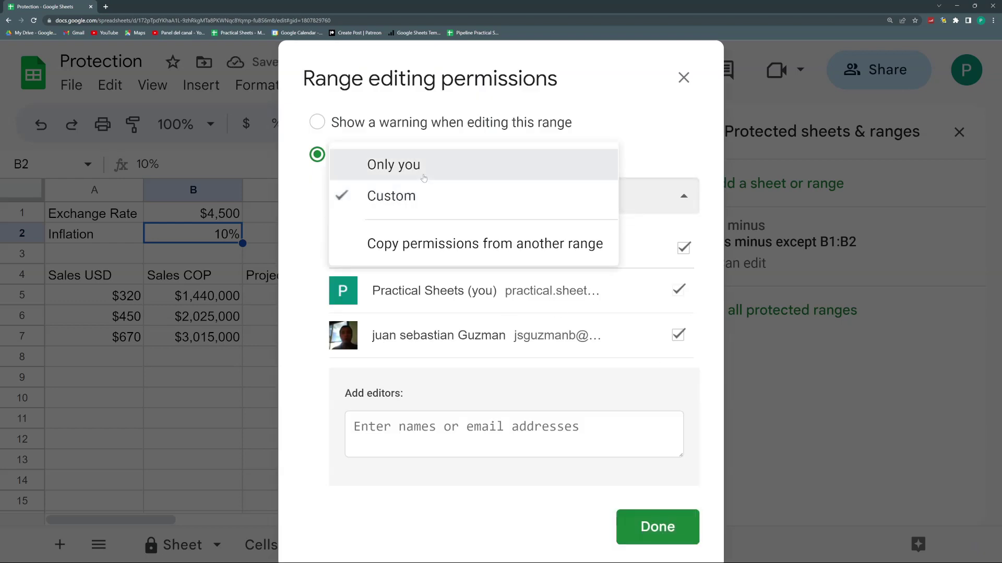
click(426, 172)
click(640, 280)
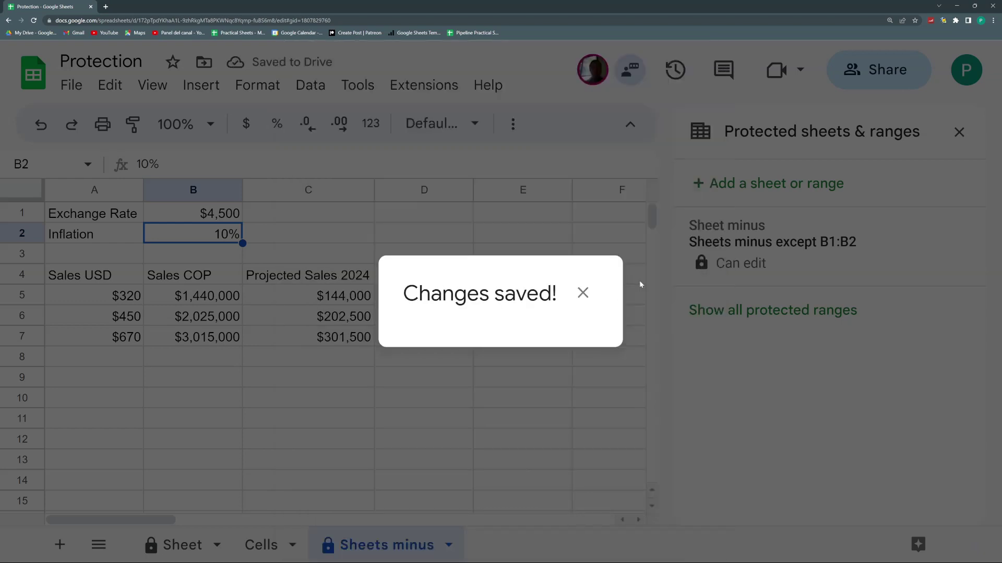
click(272, 230)
drag(118, 212, 365, 378)
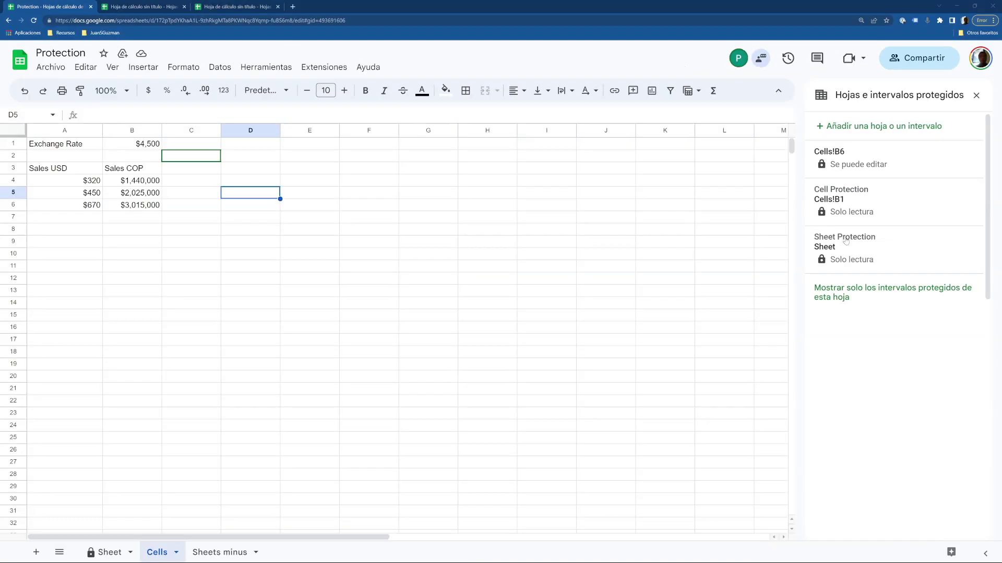
Zoom in on Sheets minus and show the protected C5 formula rejects deletion.
click(226, 556)
click(202, 221)
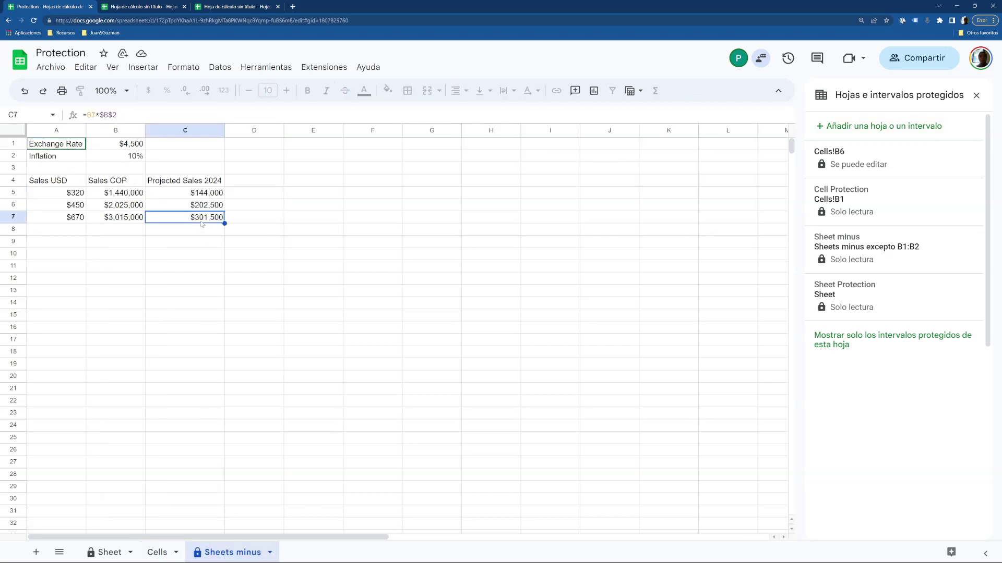
key(ctrl+plus)
key(ctrl+plus)
key(ctrl+plus)
key(ctrl+plus)
key(ctrl+plus)
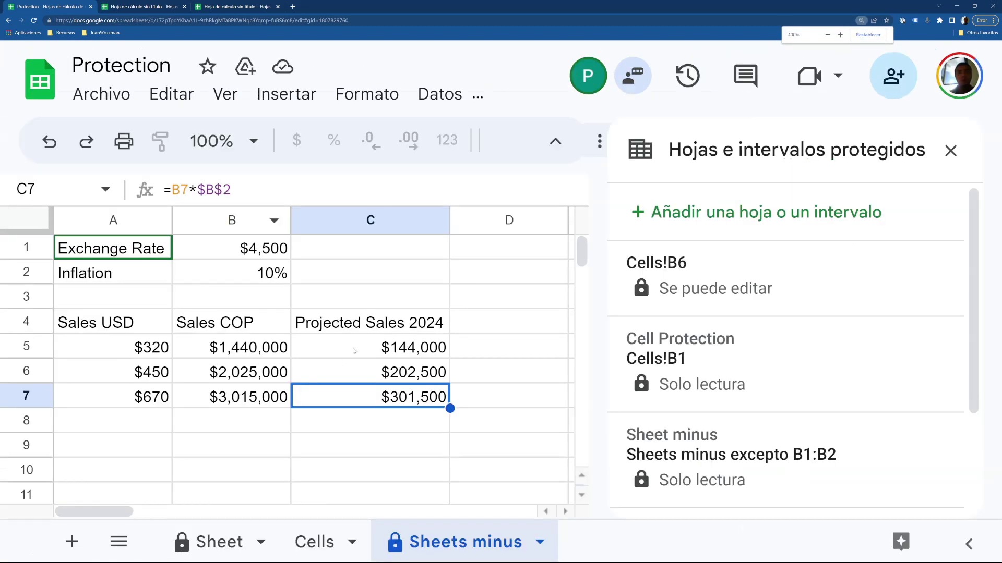
key(ctrl+plus)
click(354, 350)
click(934, 188)
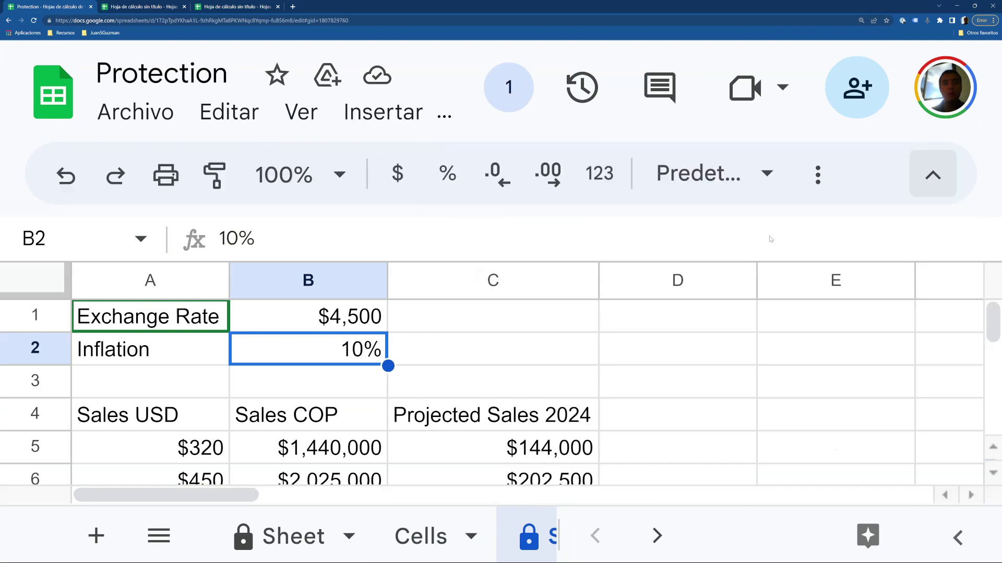
key(Down)
key(Down)
key(Down)
key(Right)
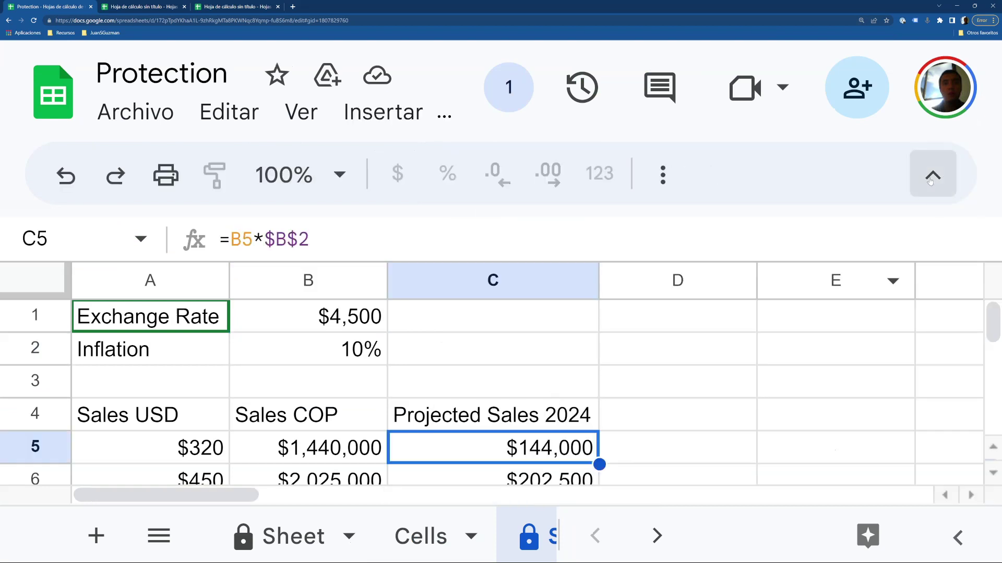
click(931, 177)
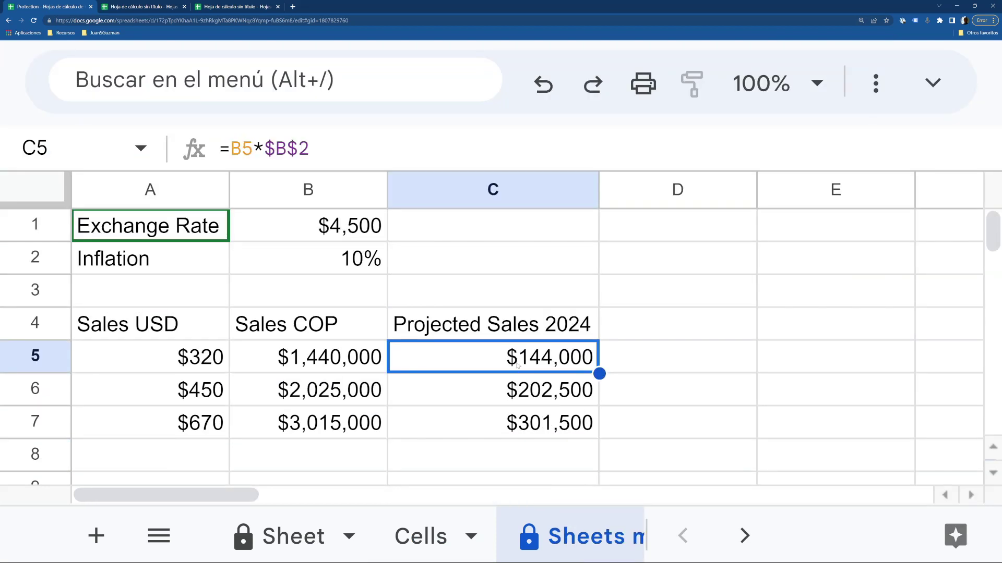
key(Delete)
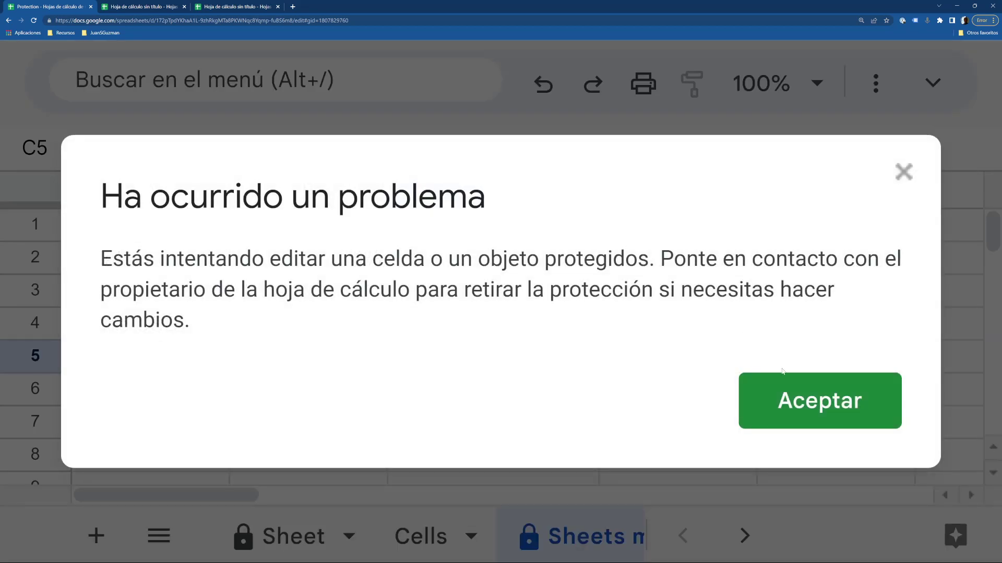
click(813, 394)
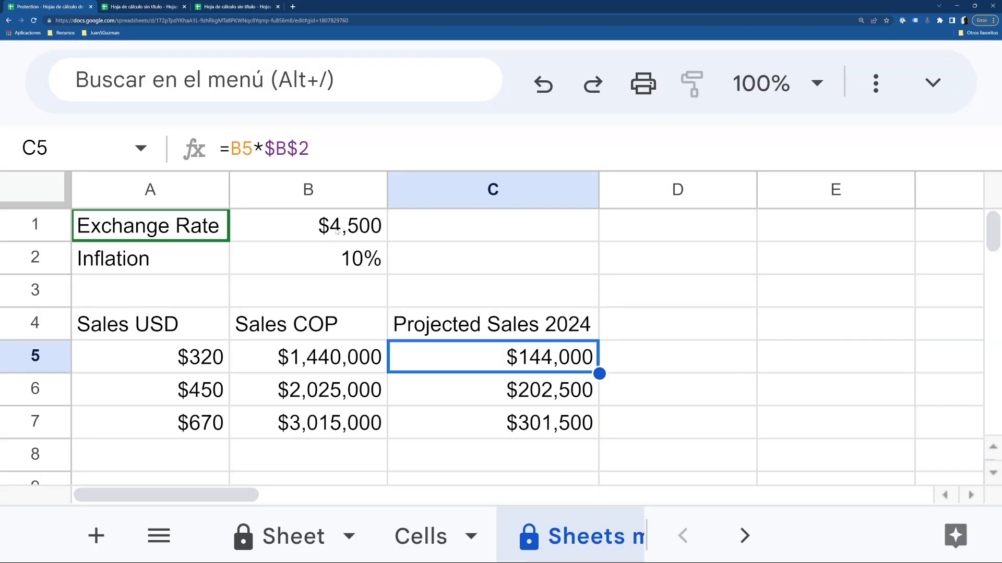
Enter 5000 as the exchange rate in B1 so projected sales recalculate.
click(336, 231)
text(5000)
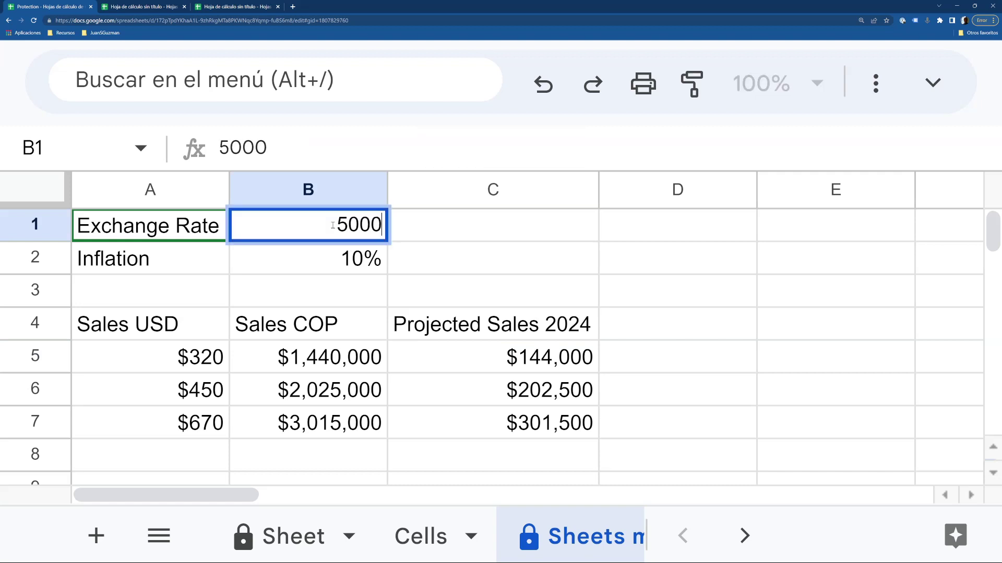
key(Return)
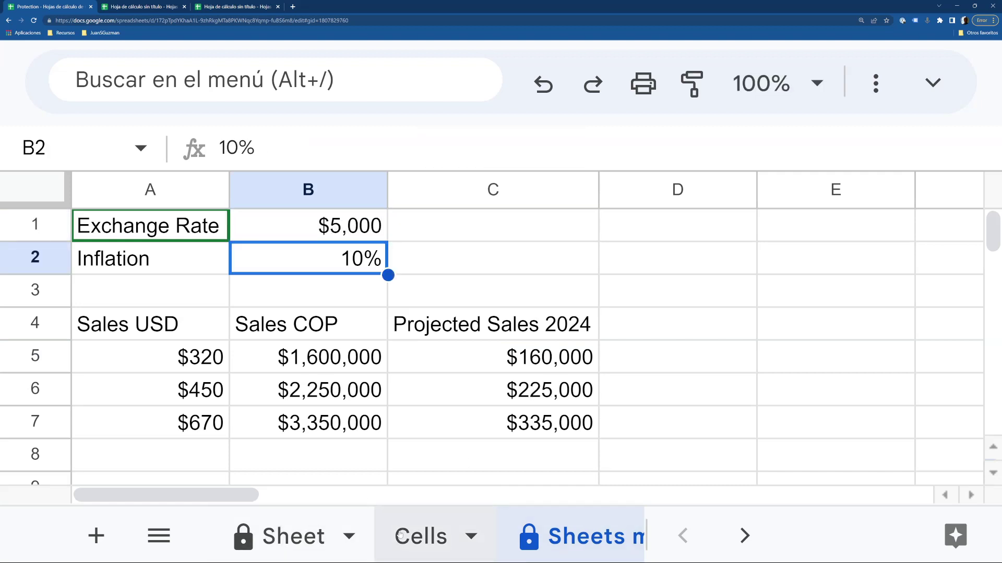
click(520, 385)
key(ctrl+minus)
key(ctrl+minus)
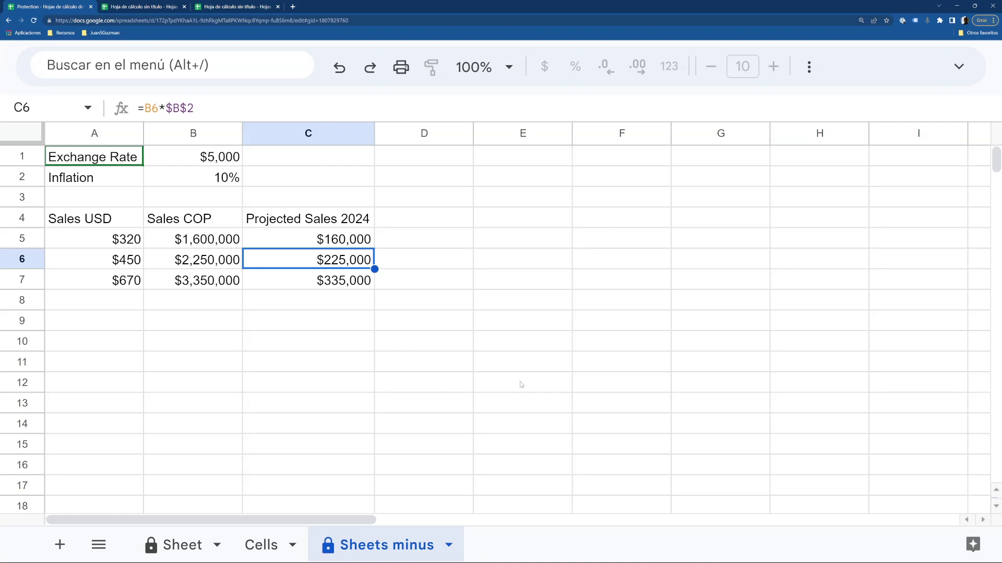
Select B1, expand the menu bar again, and open then close the File menu.
click(214, 153)
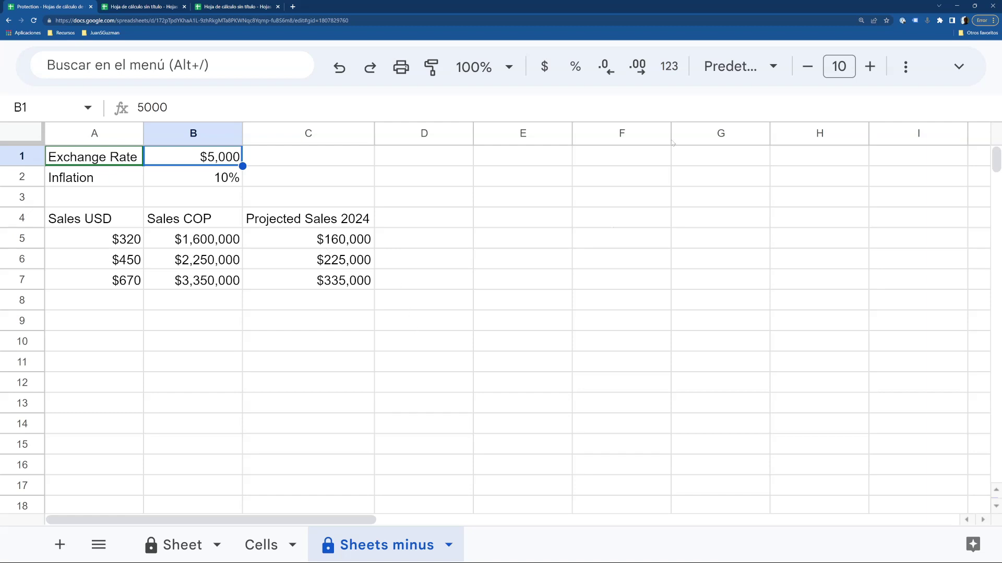
click(958, 66)
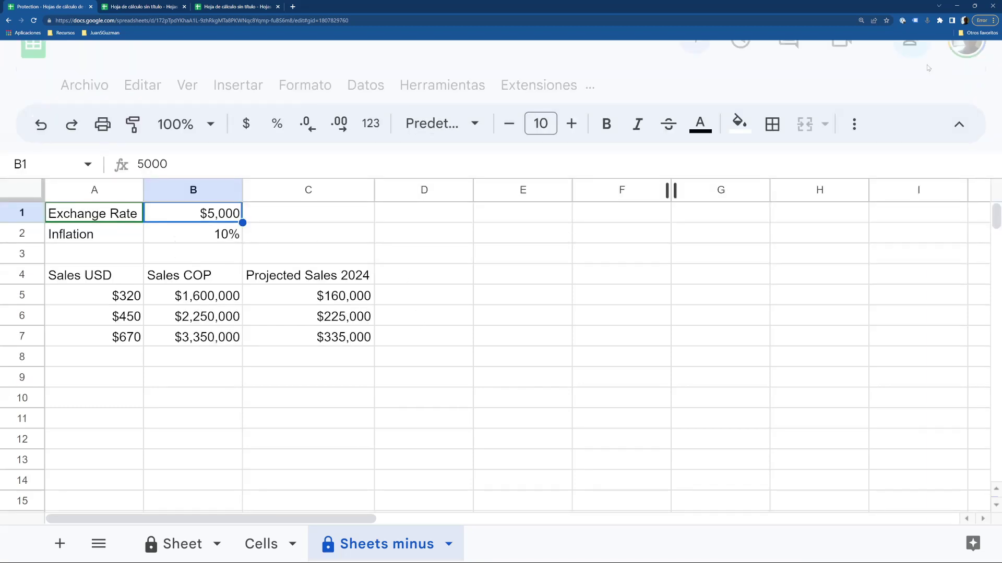
click(73, 90)
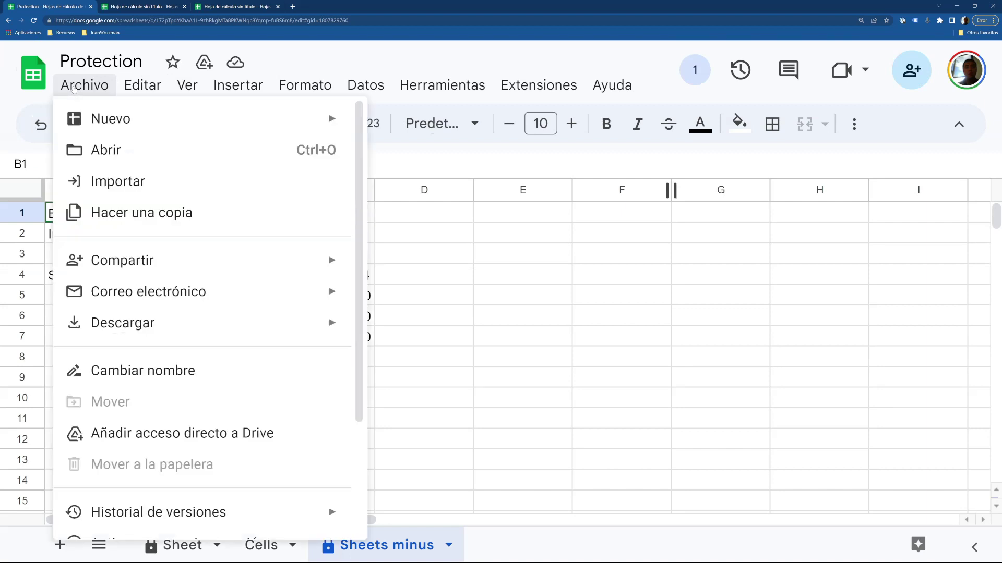
click(516, 282)
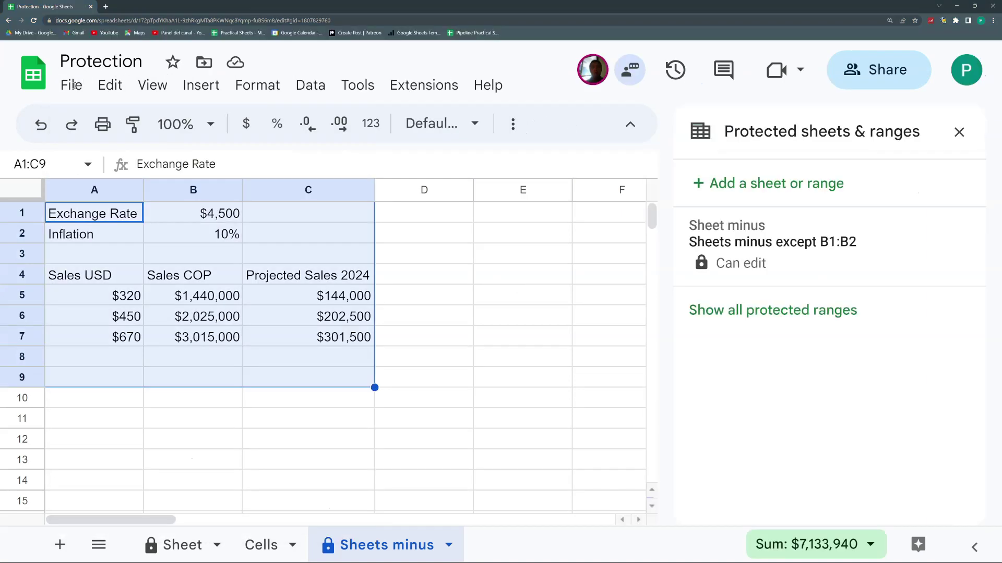
Duplicate the spreadsheet as 'Copy of Protection'.
click(73, 86)
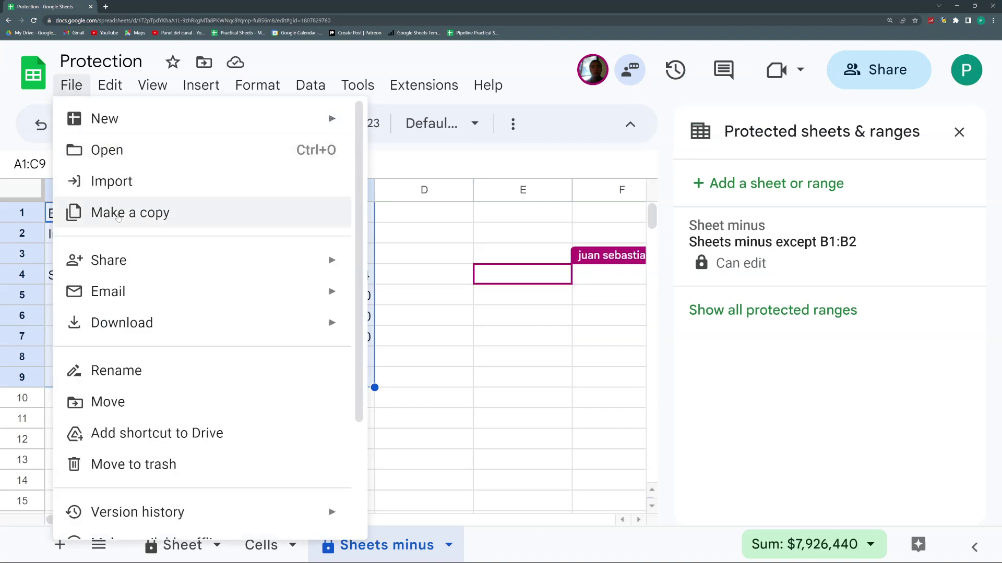
click(117, 212)
click(546, 438)
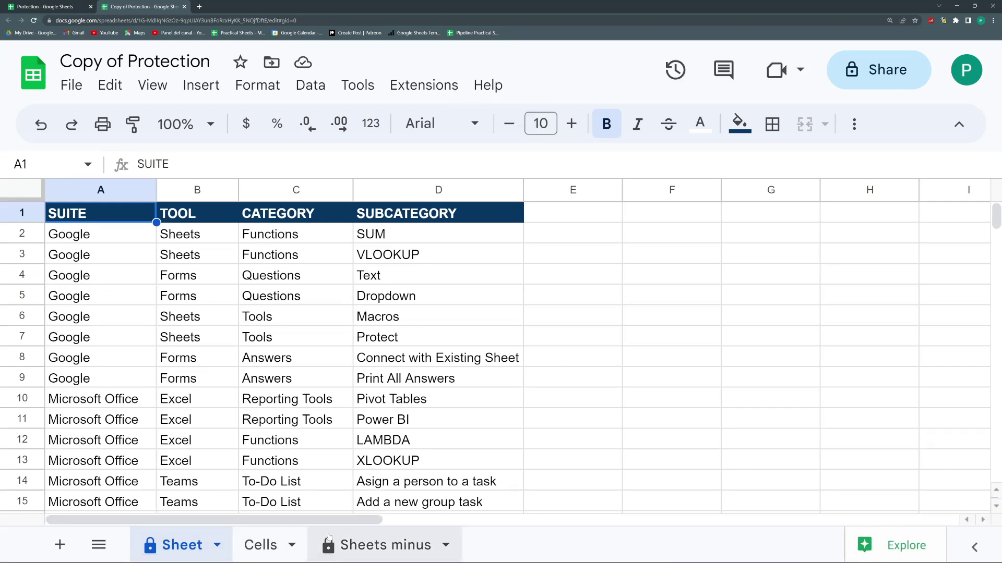
View the copy's sharing access list, then go back to the original Protection tab.
click(861, 83)
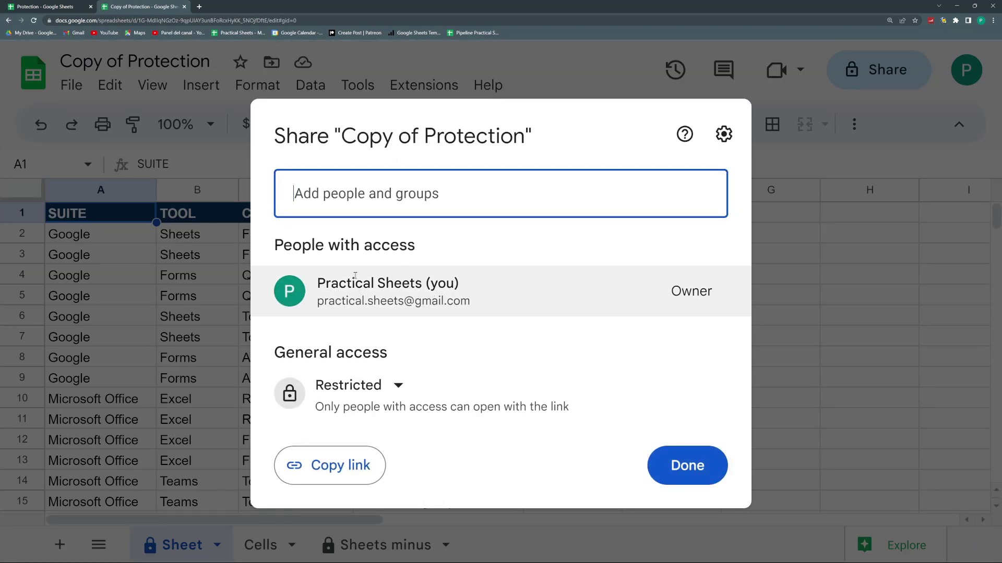
mouse_move(436, 295)
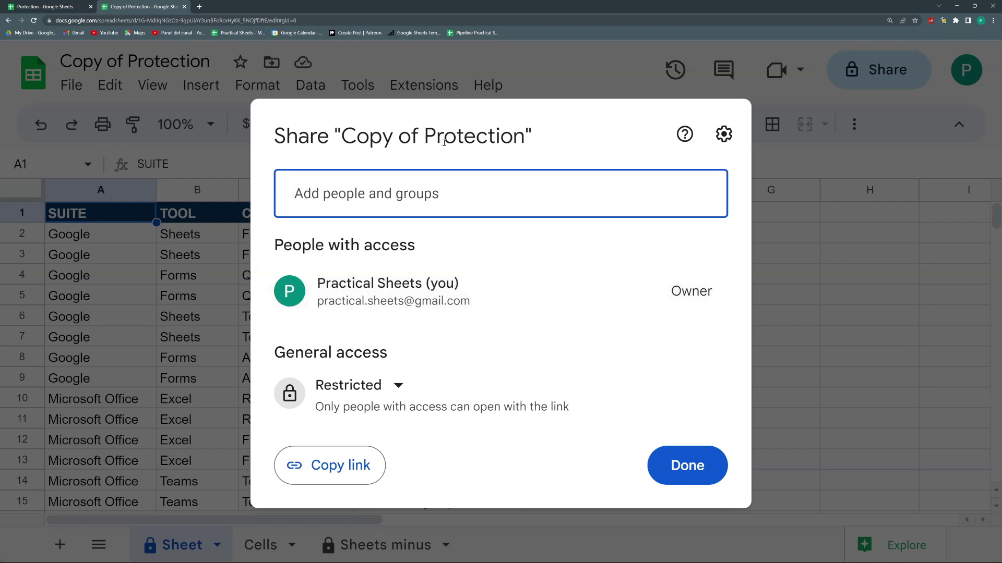
click(36, 7)
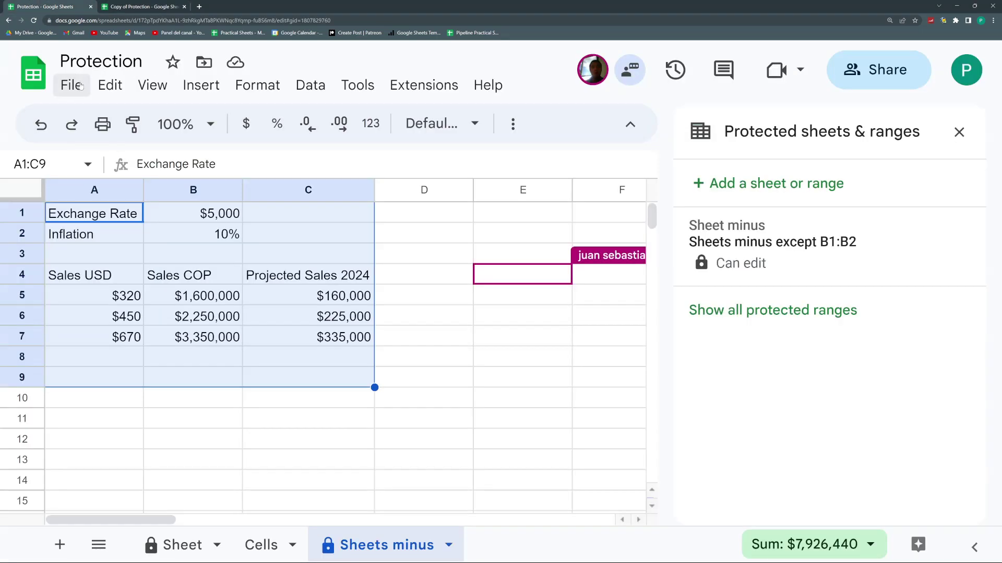
click(71, 85)
click(121, 214)
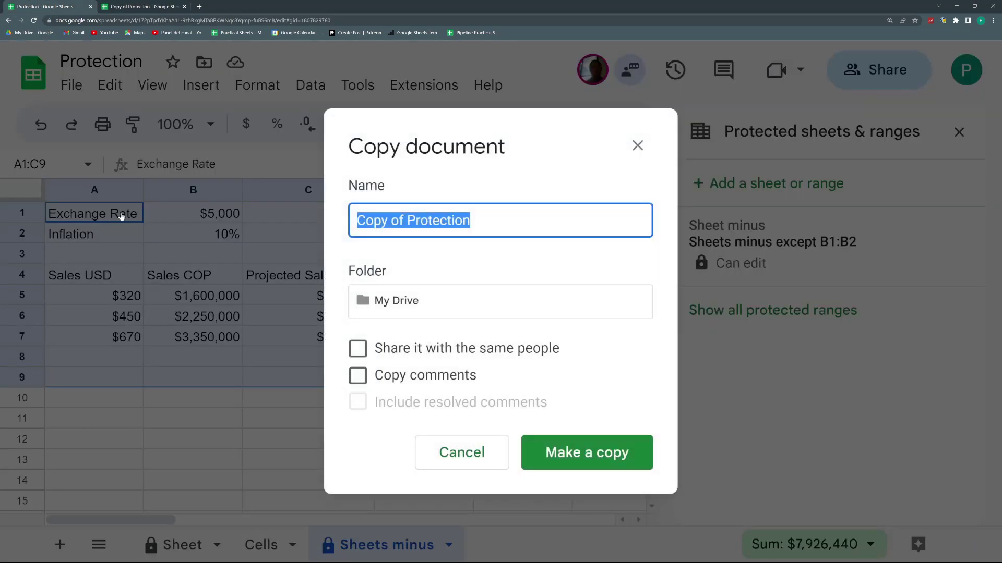
click(358, 349)
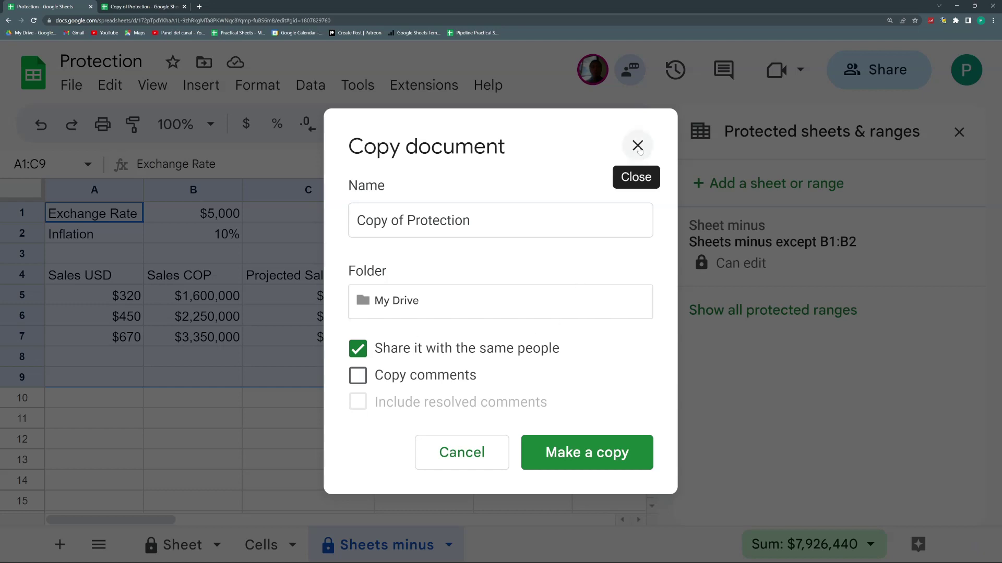
click(361, 351)
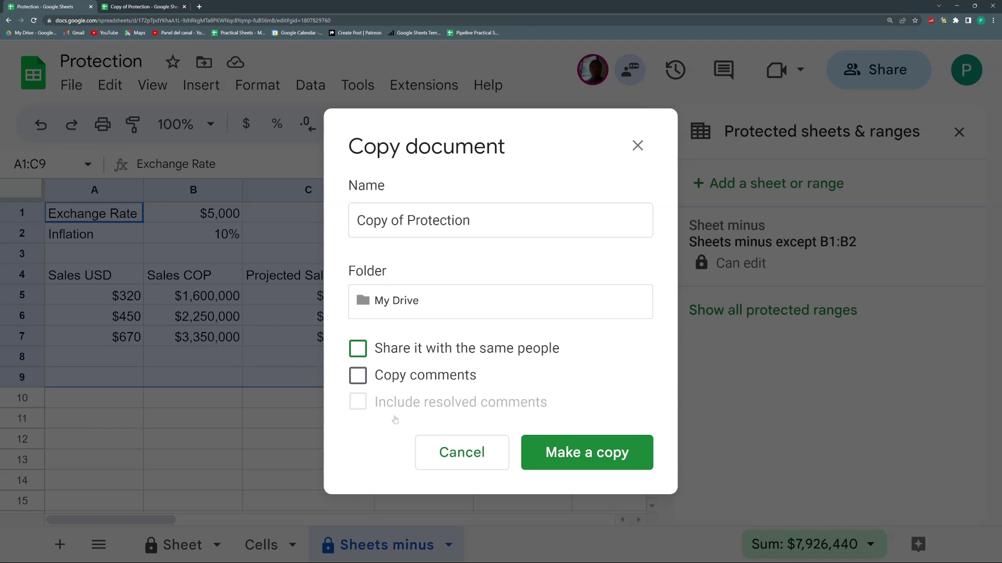
click(484, 449)
click(217, 407)
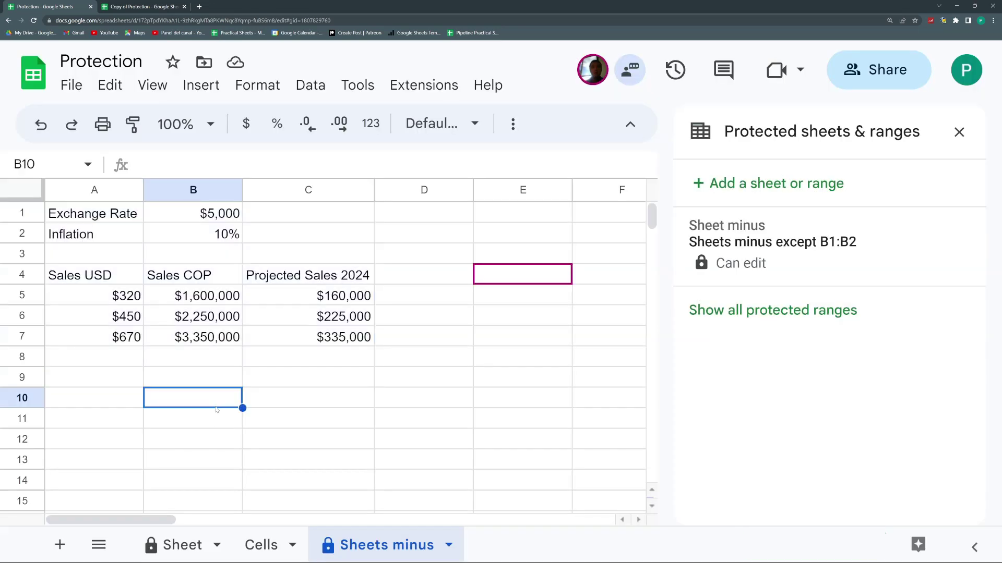